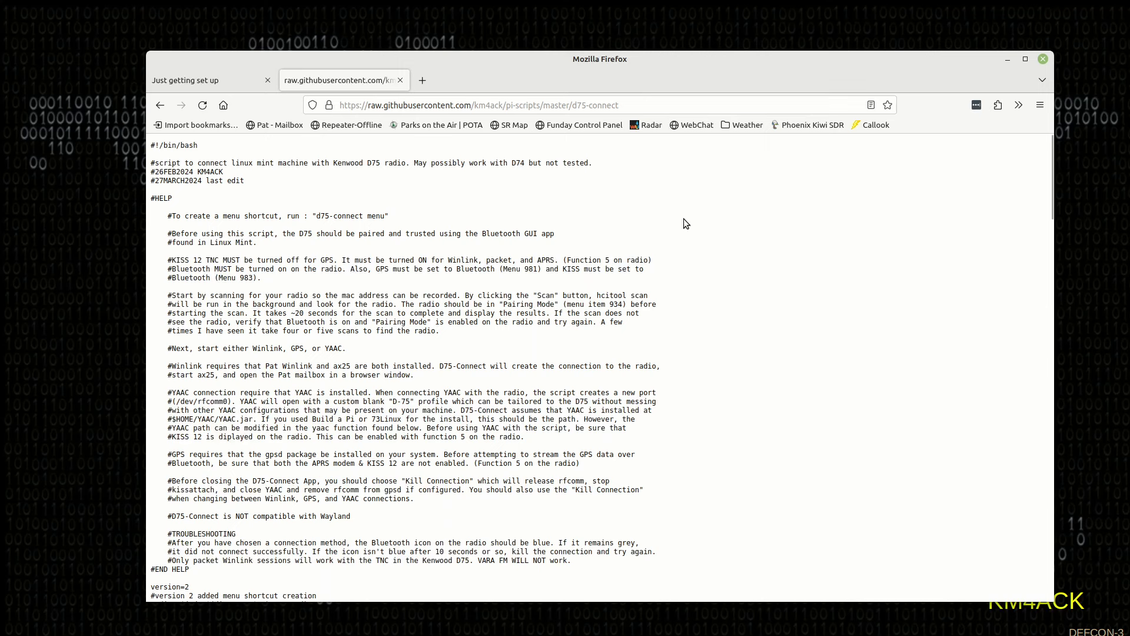
# Review the d75-connect script's help notes in Firefox and copy its web address
pyautogui.click(655, 108)
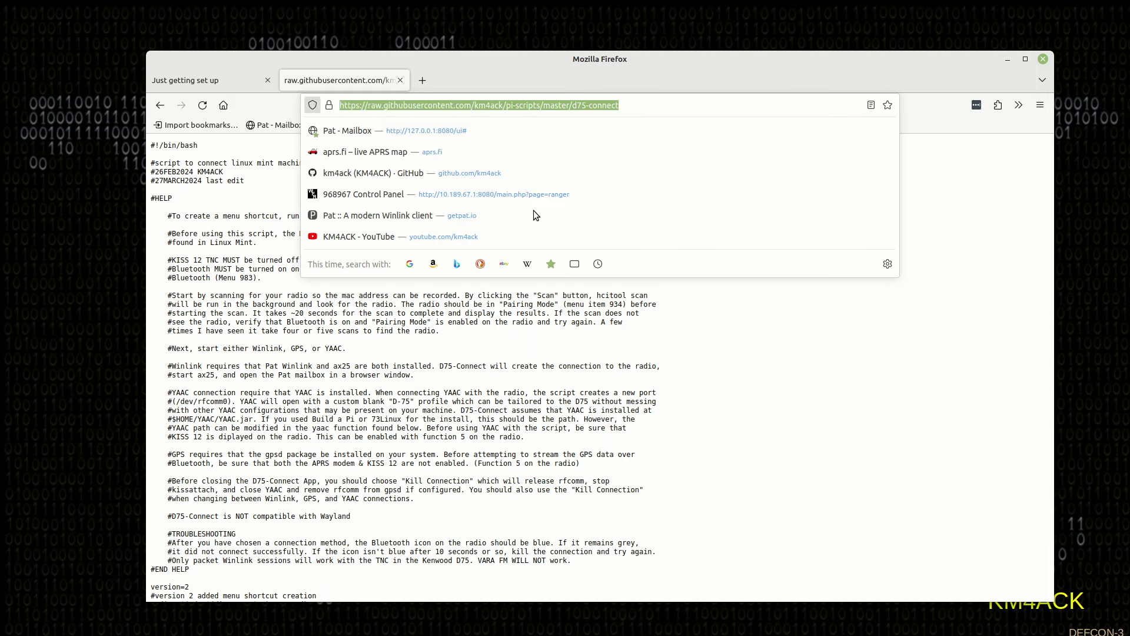
pyautogui.click(758, 327)
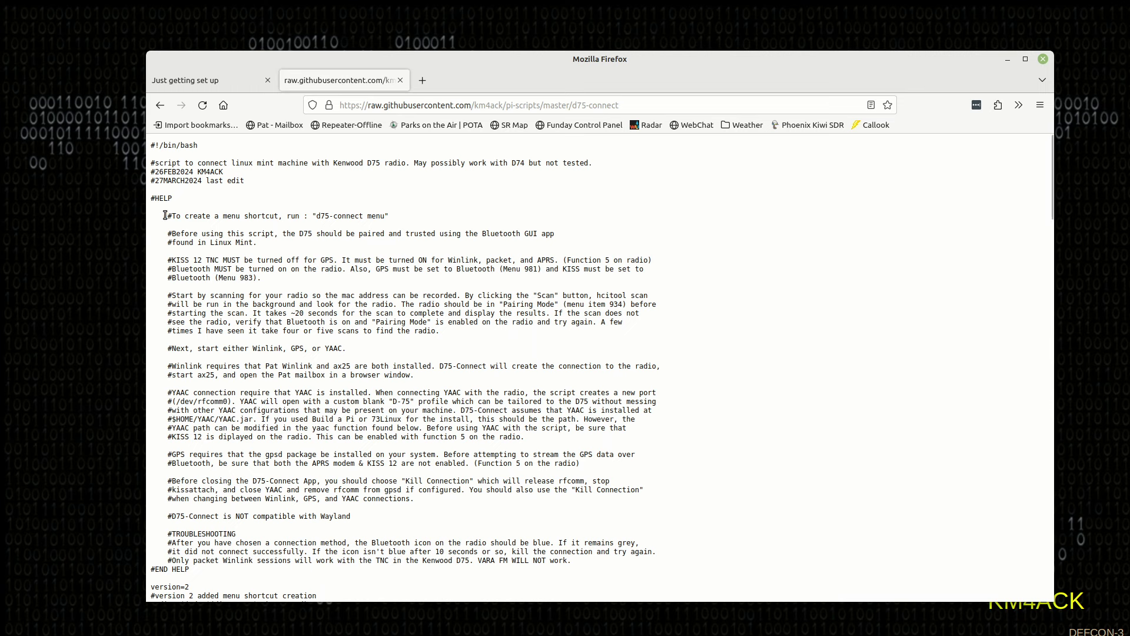
pyautogui.moveTo(165, 215); pyautogui.dragTo(574, 571)
pyautogui.click(699, 394)
pyautogui.click(647, 106)
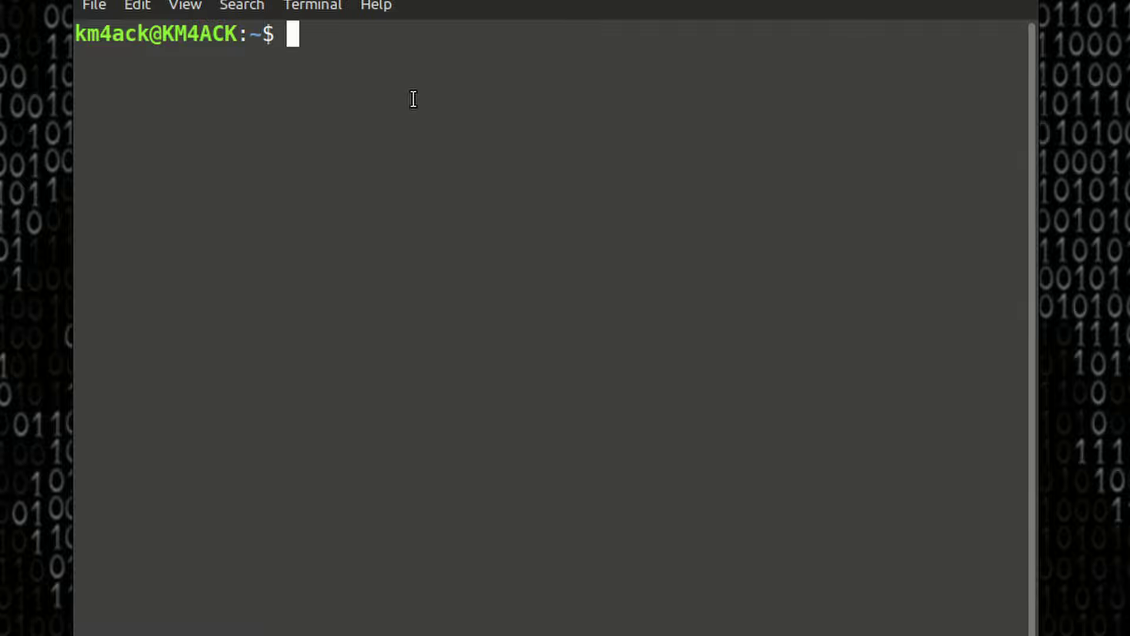
# From the bin folder, download the script with wget and the pasted address, then clear the screen
pyautogui.write('cd bin')
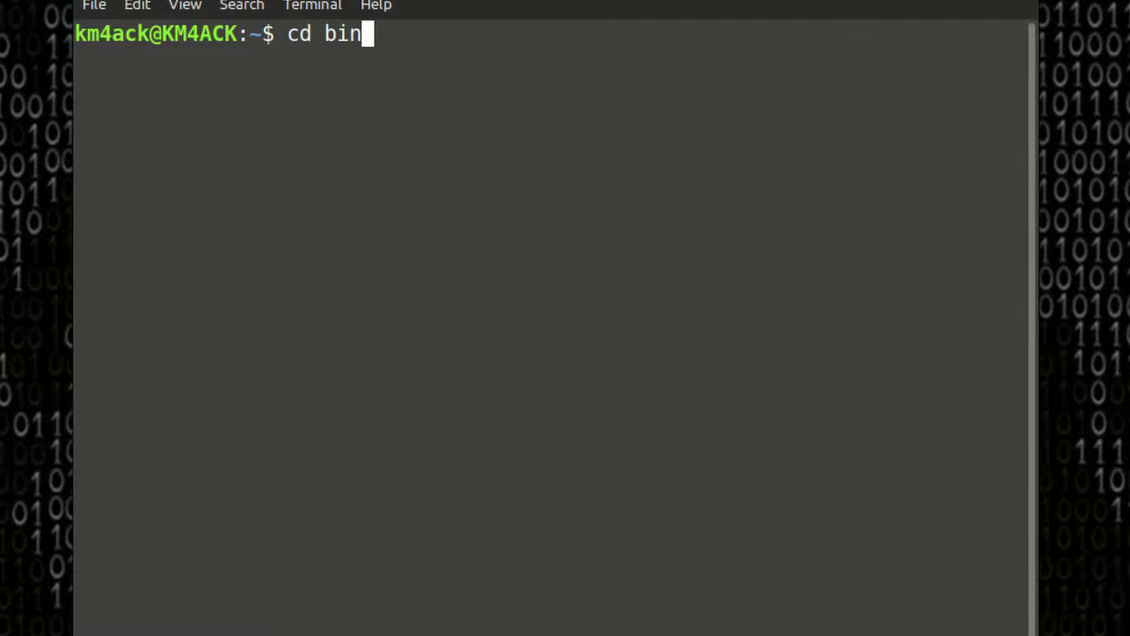
pyautogui.press('Return')
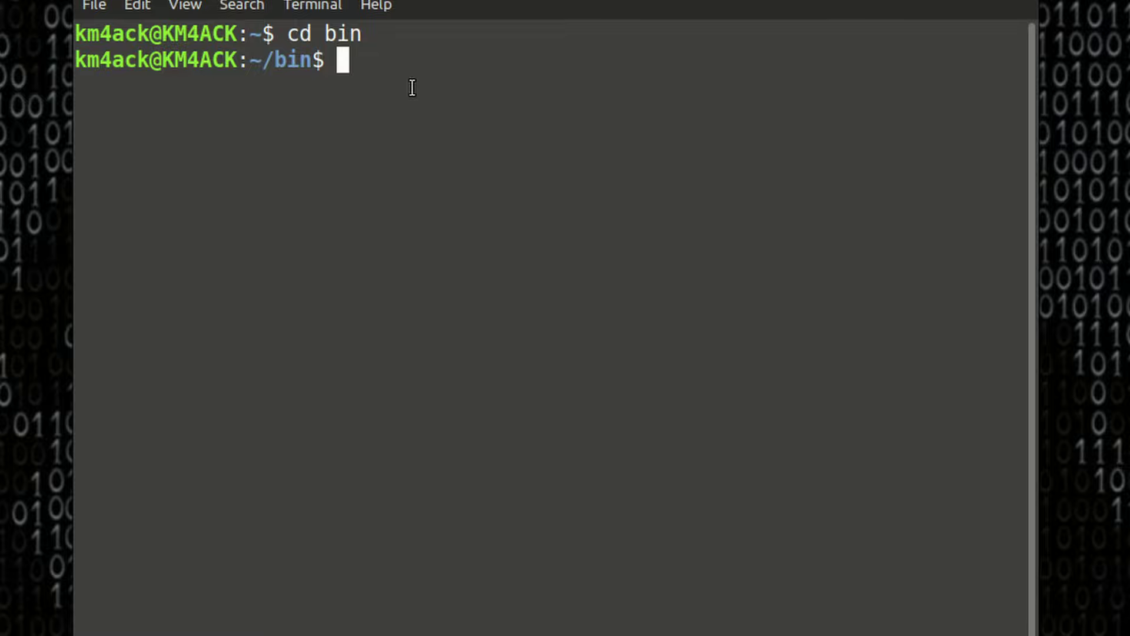
pyautogui.write('wget')
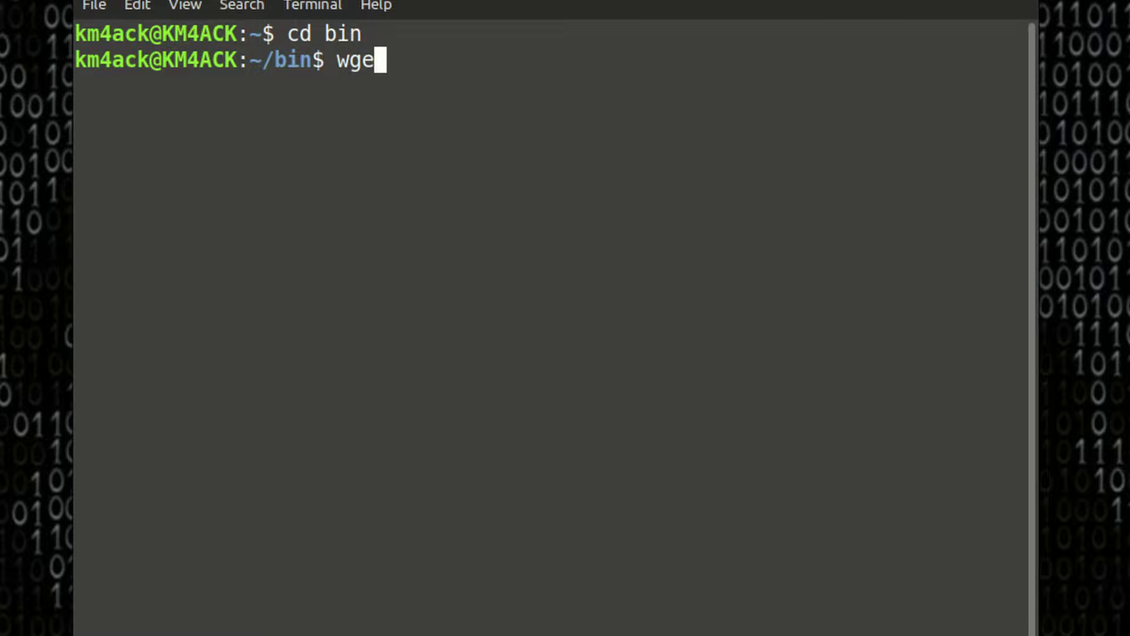
pyautogui.rightClick(401, 63)
pyautogui.click(471, 206)
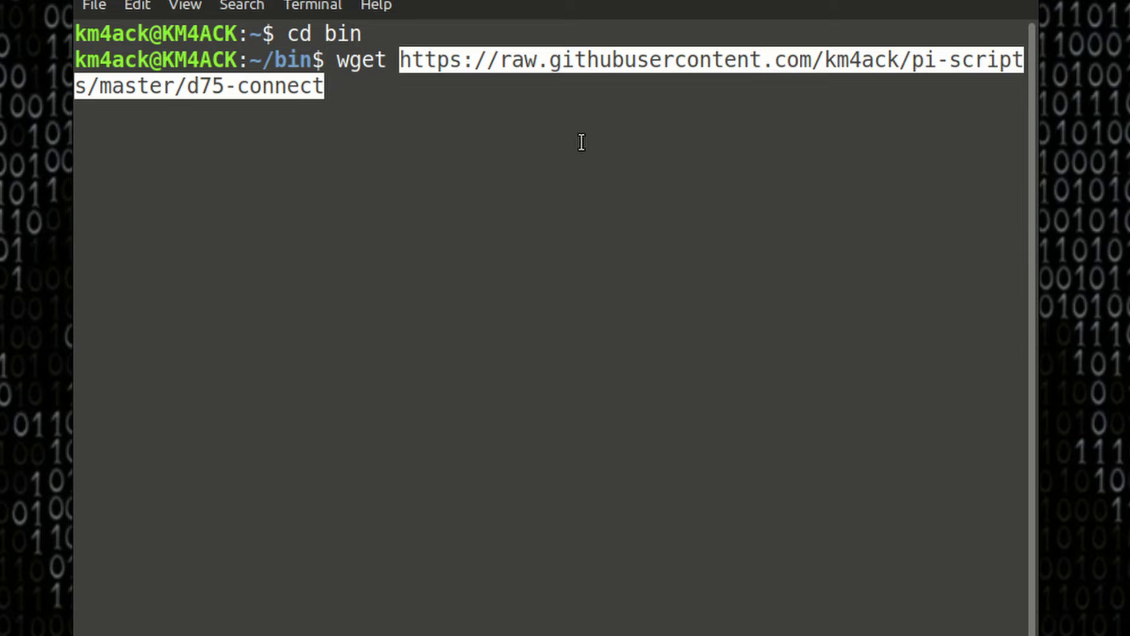
pyautogui.press('Return')
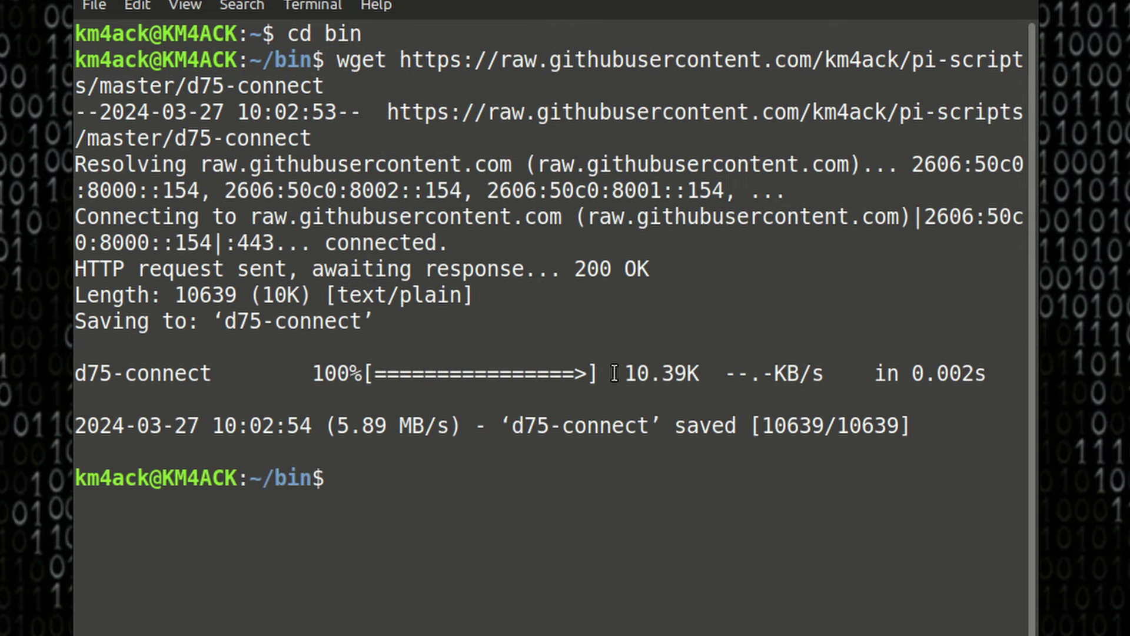
pyautogui.hotkey('ctrl', 'l')
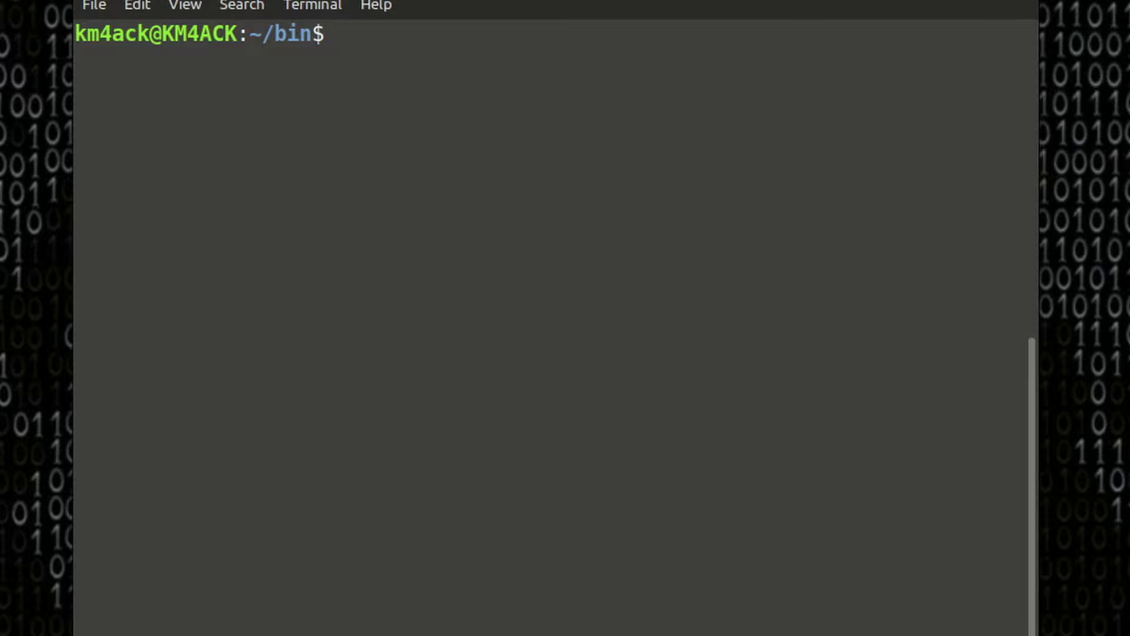
# List the bin folder to locate the downloaded d75-connect file
pyautogui.write('ls')
pyautogui.press('Return')
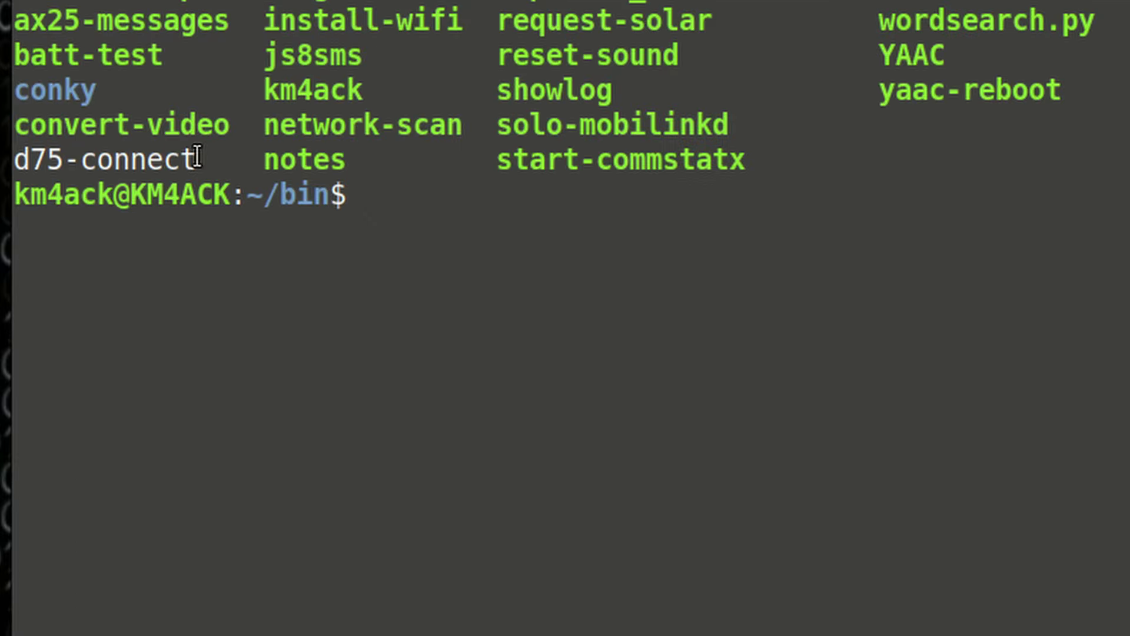
pyautogui.moveTo(197, 156); pyautogui.dragTo(14, 157)
pyautogui.click(352, 203)
# Make d75-connect executable with chmod +x and confirm it in a fresh listing
pyautogui.write('chmod ')
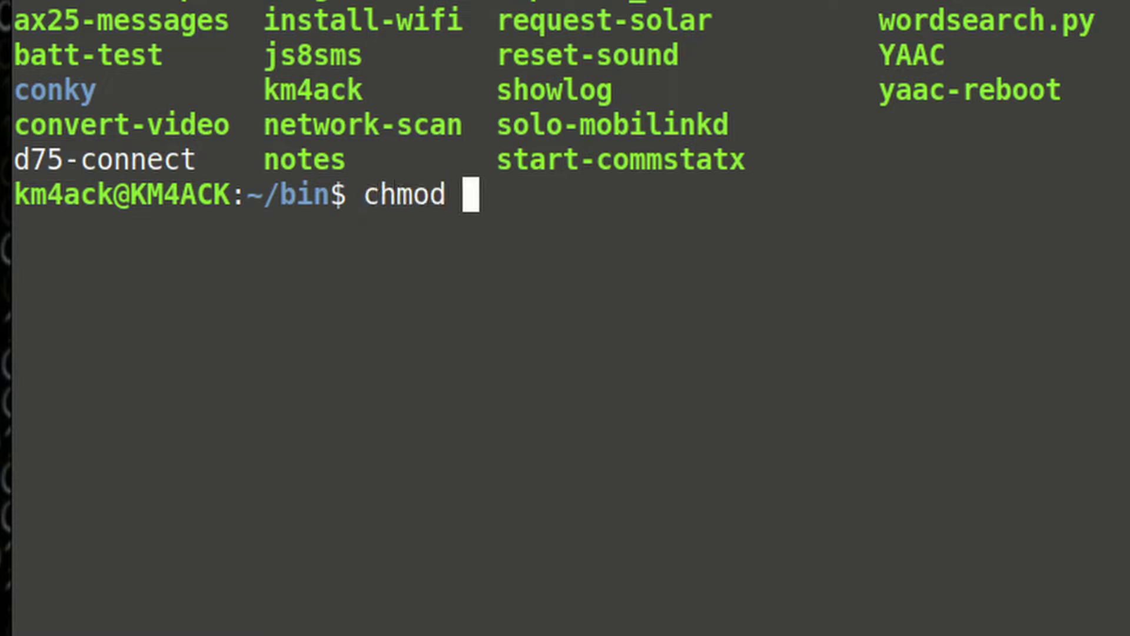
pyautogui.write('+x')
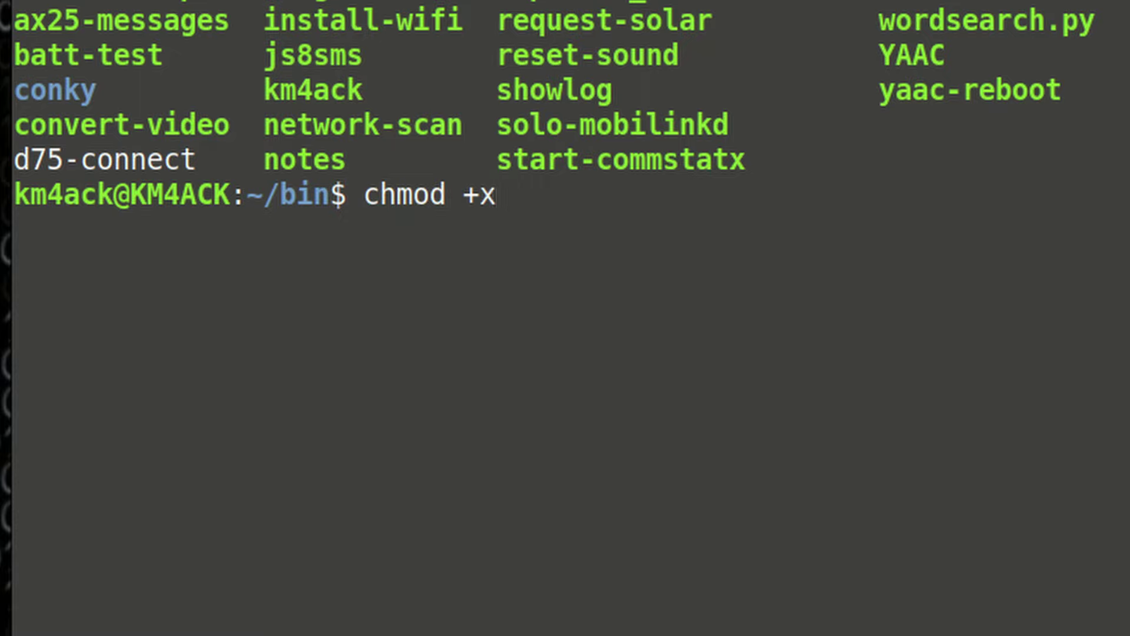
pyautogui.write(' d75')
pyautogui.press('Tab')
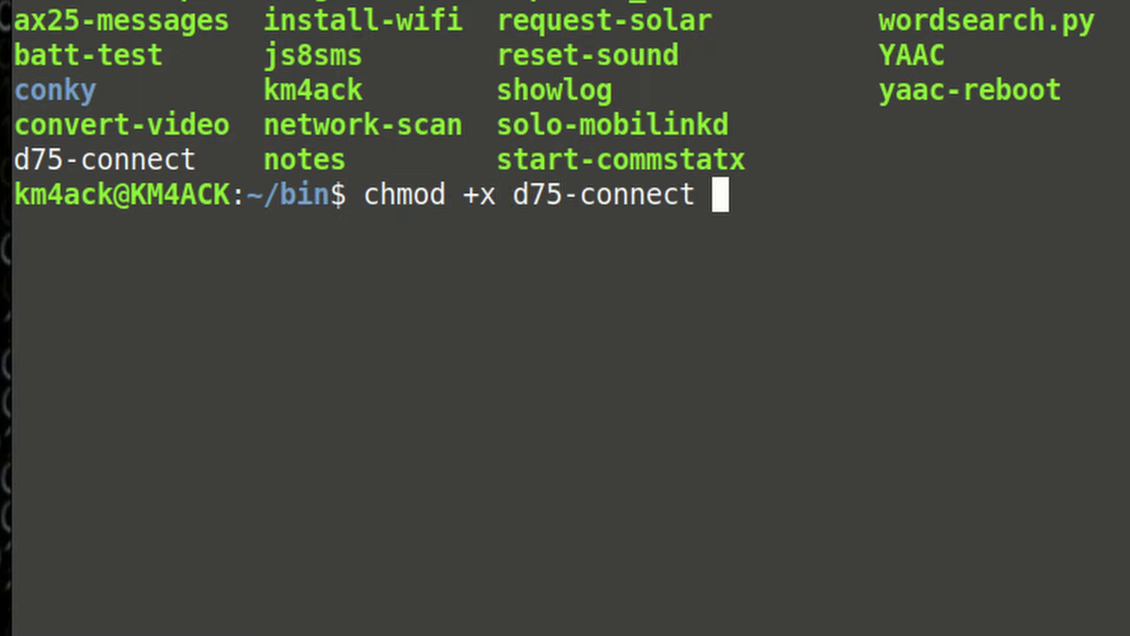
pyautogui.press('Return')
pyautogui.write('ls')
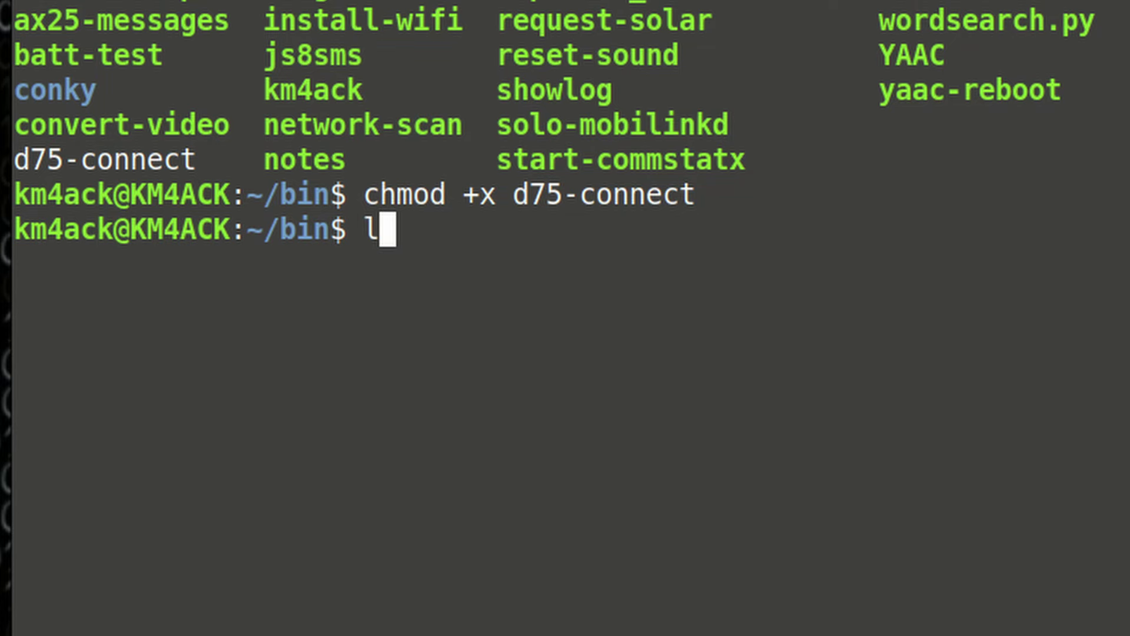
pyautogui.press('Return')
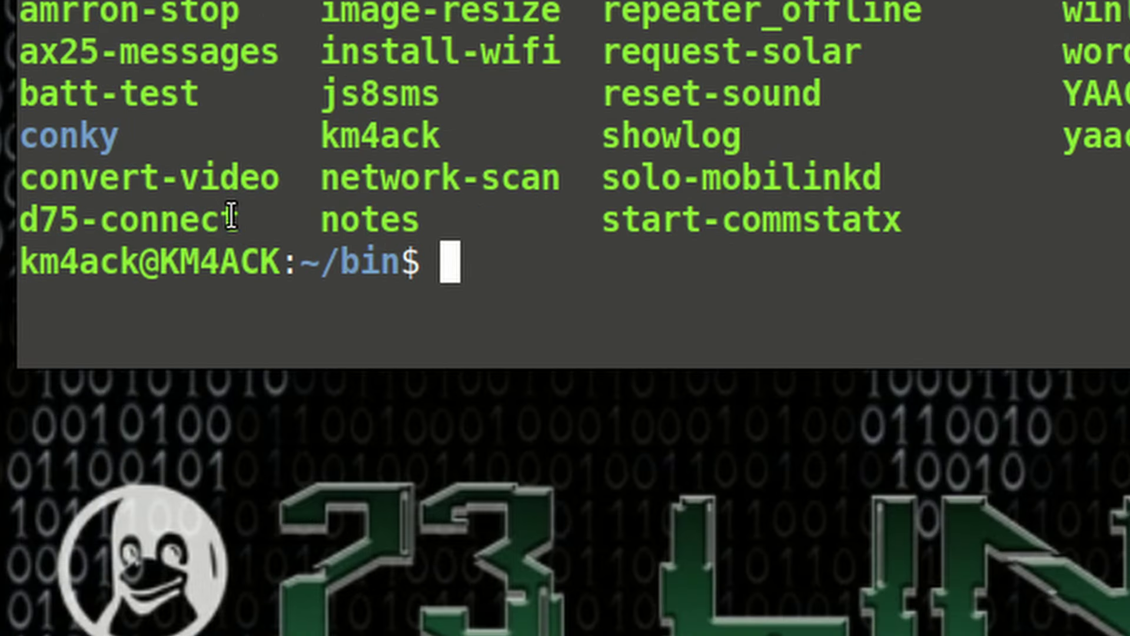
pyautogui.moveTo(238, 218); pyautogui.dragTo(7, 218)
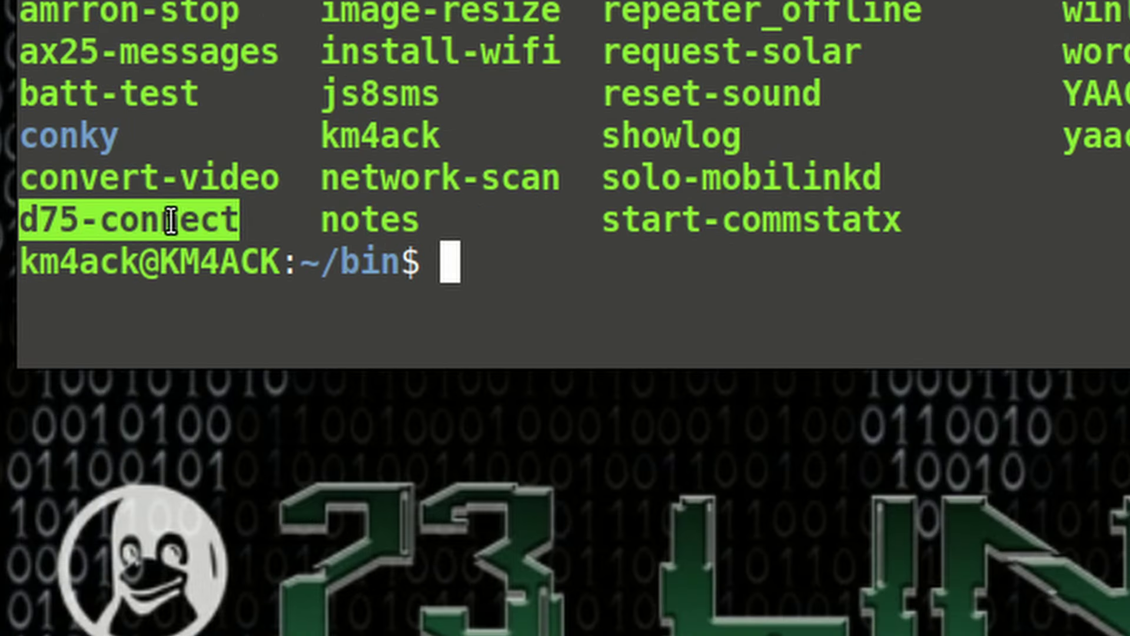
pyautogui.click(257, 218)
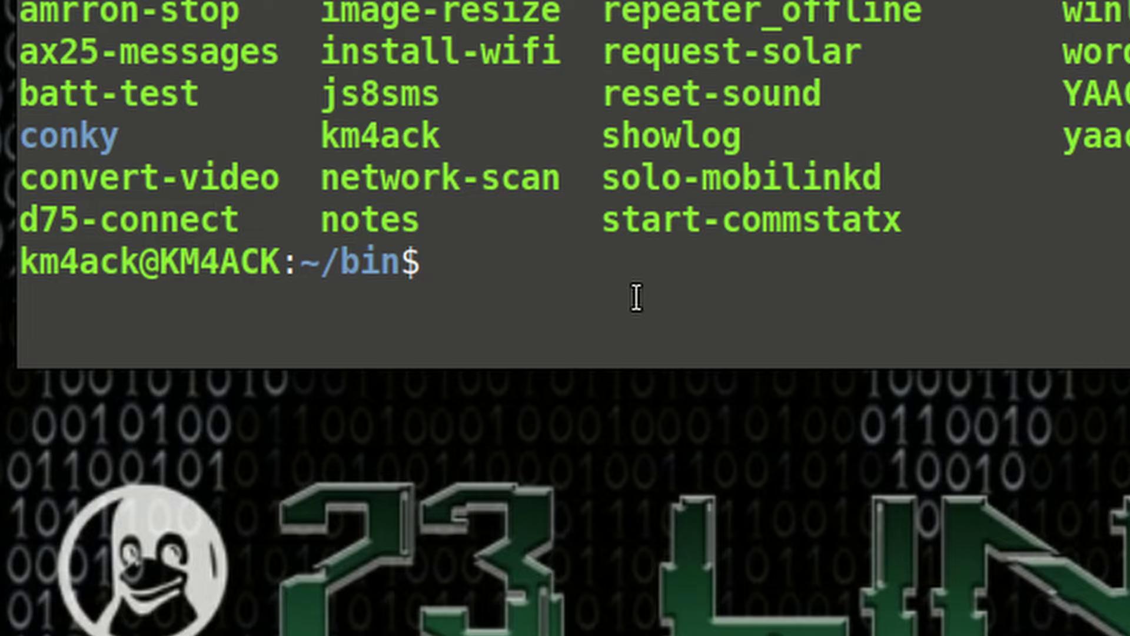
# Run 'd75-connect menu' and review the shortcut-created confirmation and missing-file error
pyautogui.hotkey('ctrl', 'l')
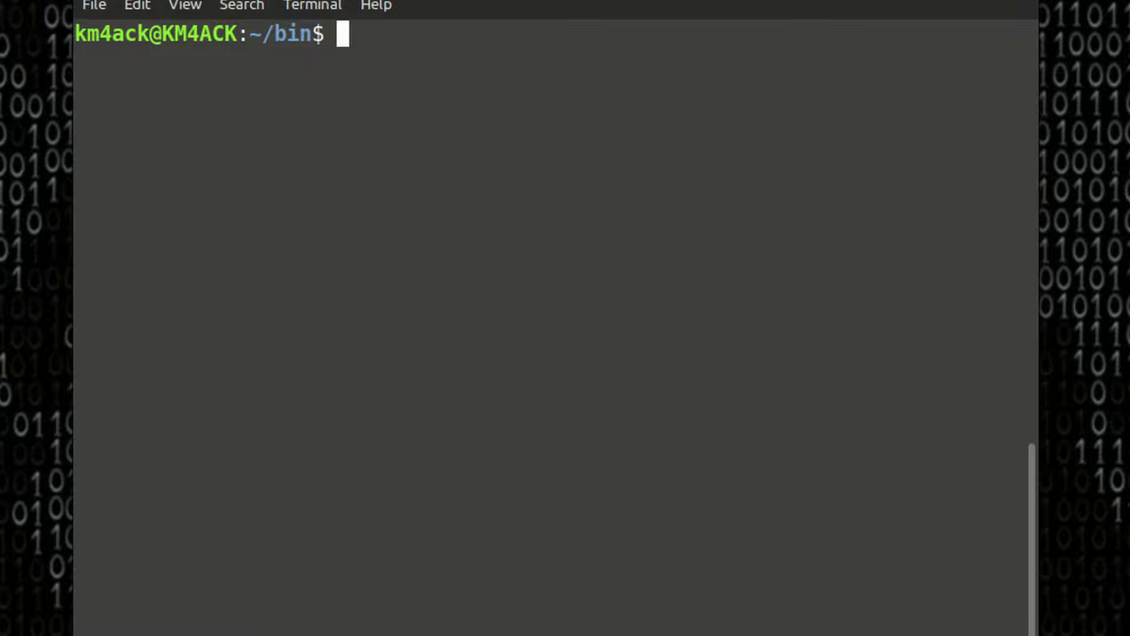
pyautogui.write('d75')
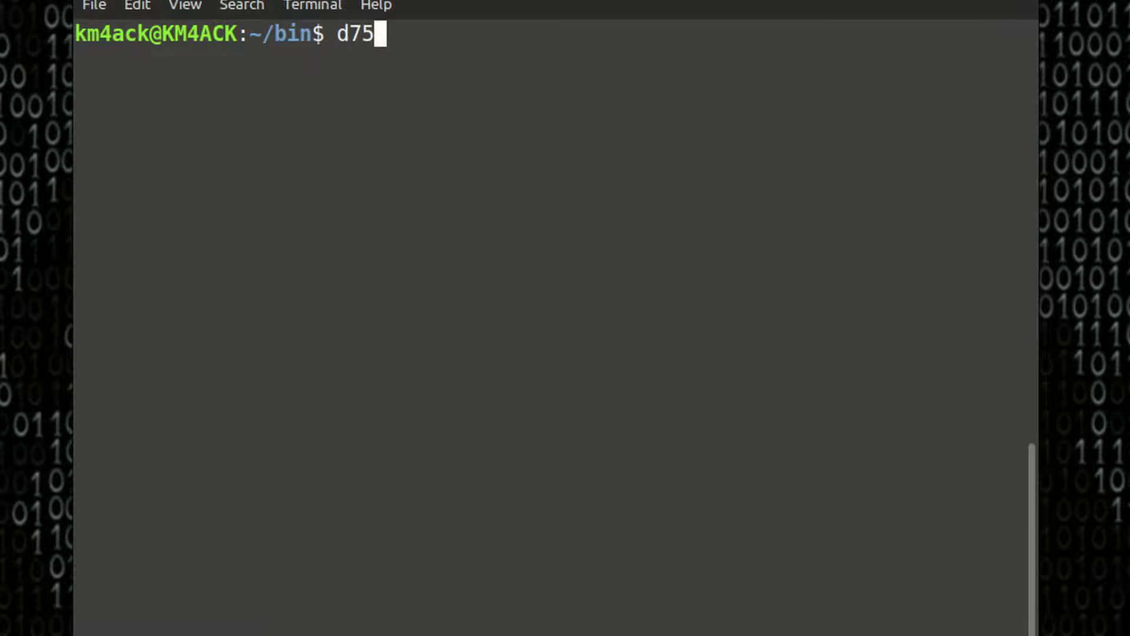
pyautogui.write('-c')
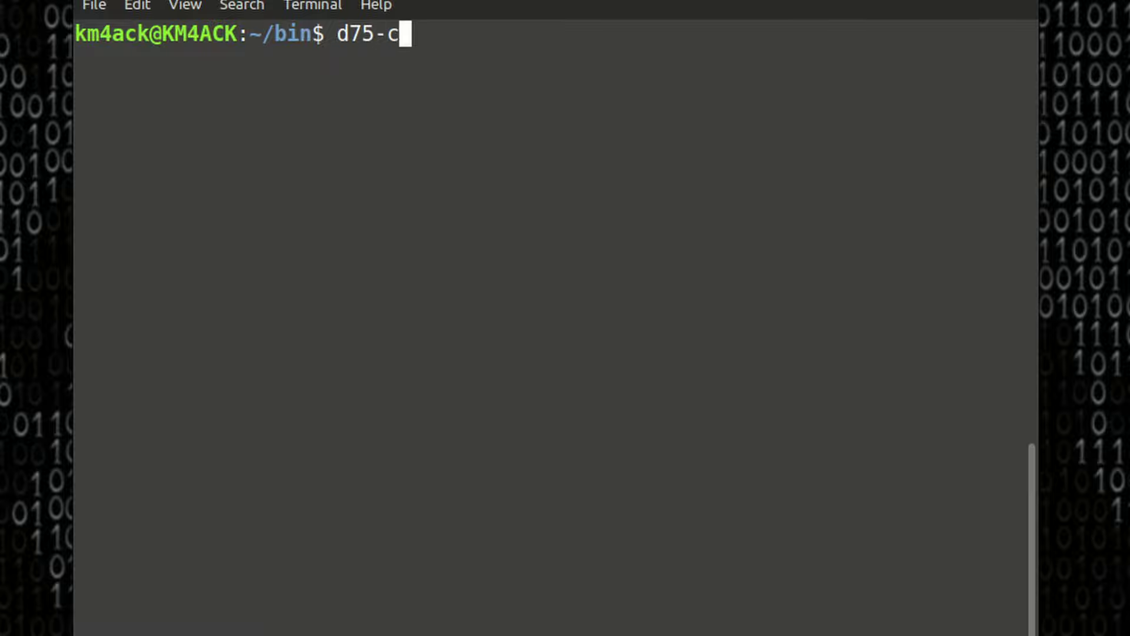
pyautogui.press('Tab')
pyautogui.write('menu')
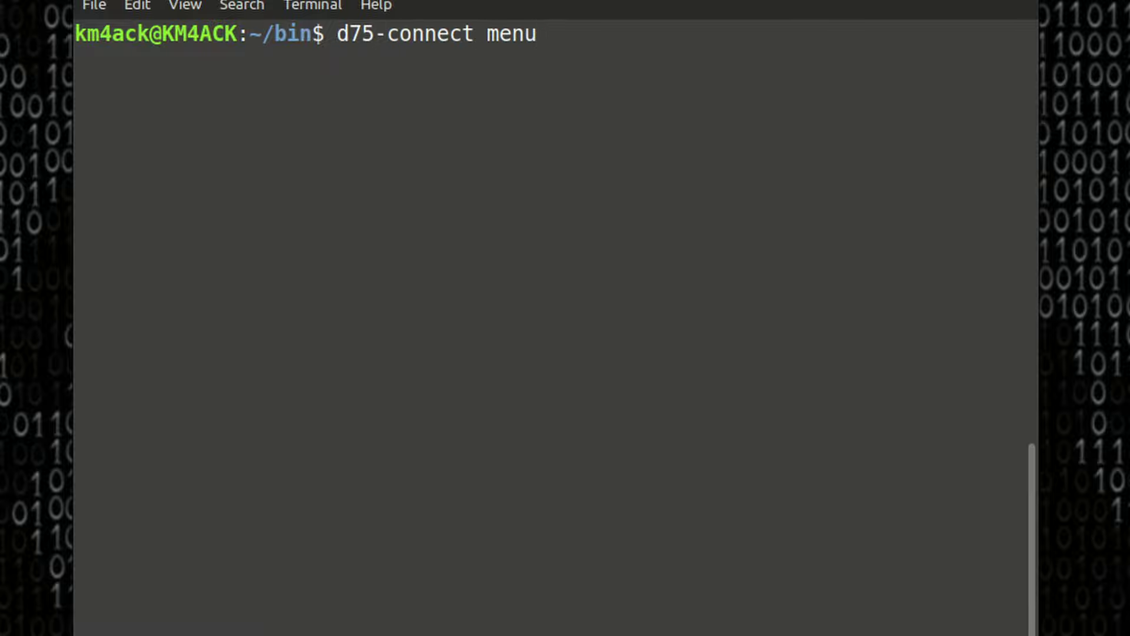
pyautogui.press('Return')
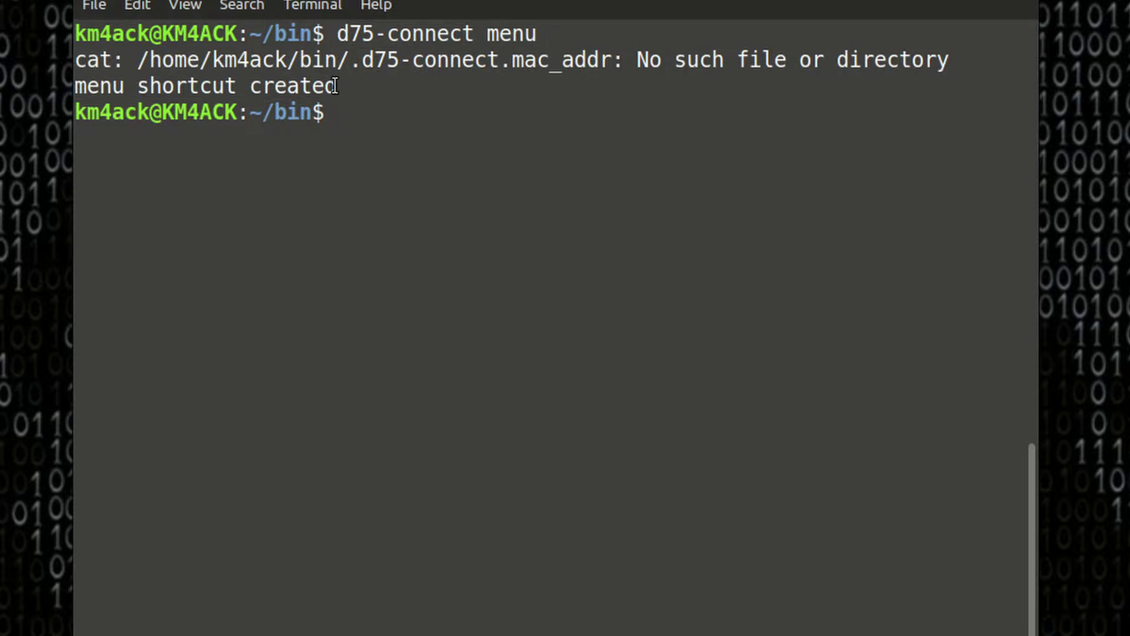
pyautogui.moveTo(334, 86); pyautogui.dragTo(78, 86)
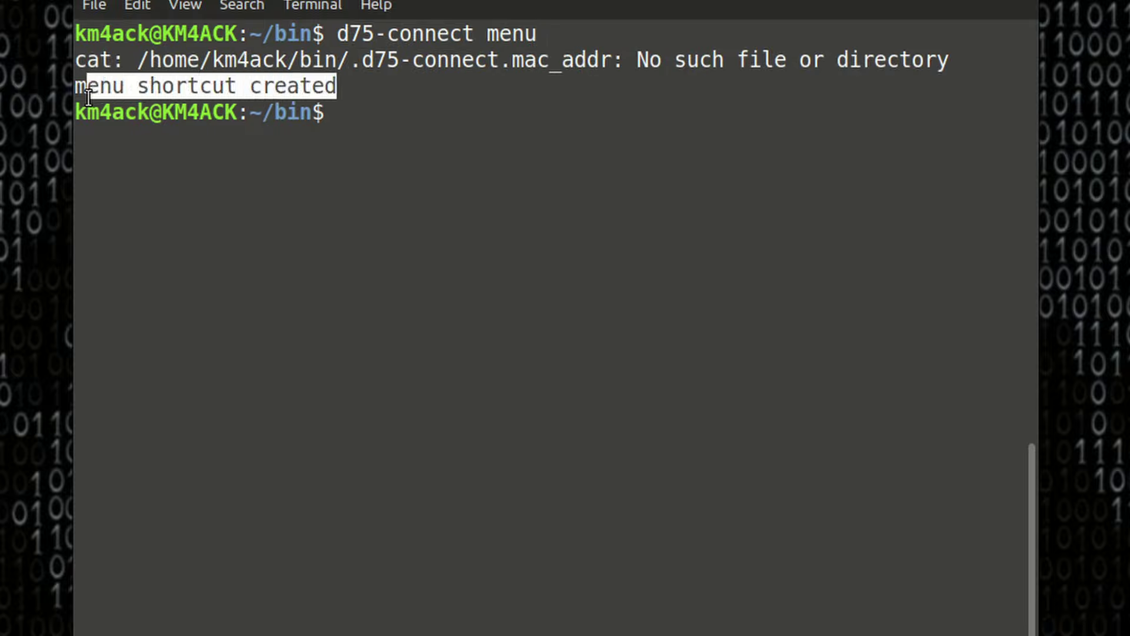
pyautogui.click(612, 65)
pyautogui.moveTo(635, 59); pyautogui.dragTo(958, 63)
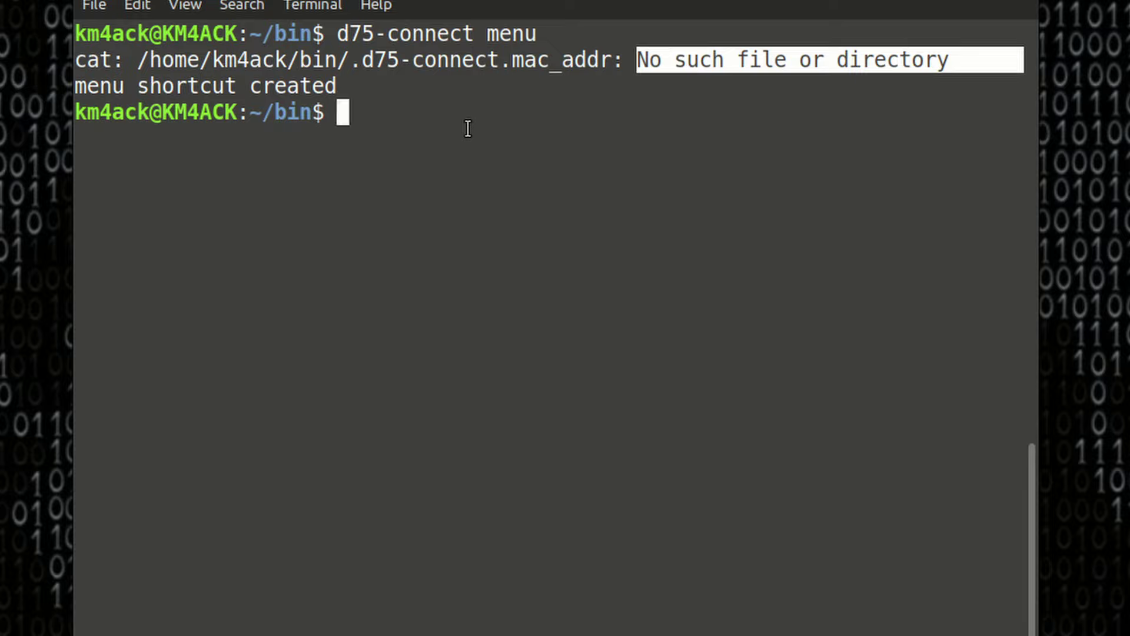
# Tab-complete d75-connect at the prompt, then erase it to leave the prompt empty
pyautogui.write('d75')
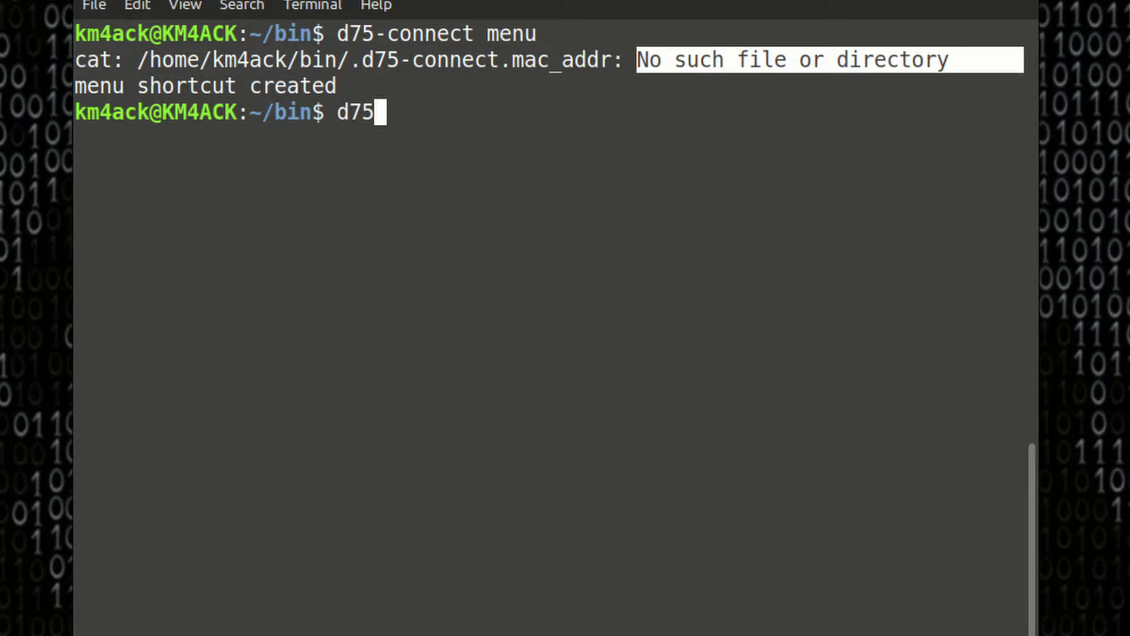
pyautogui.write('-')
pyautogui.press('Tab')
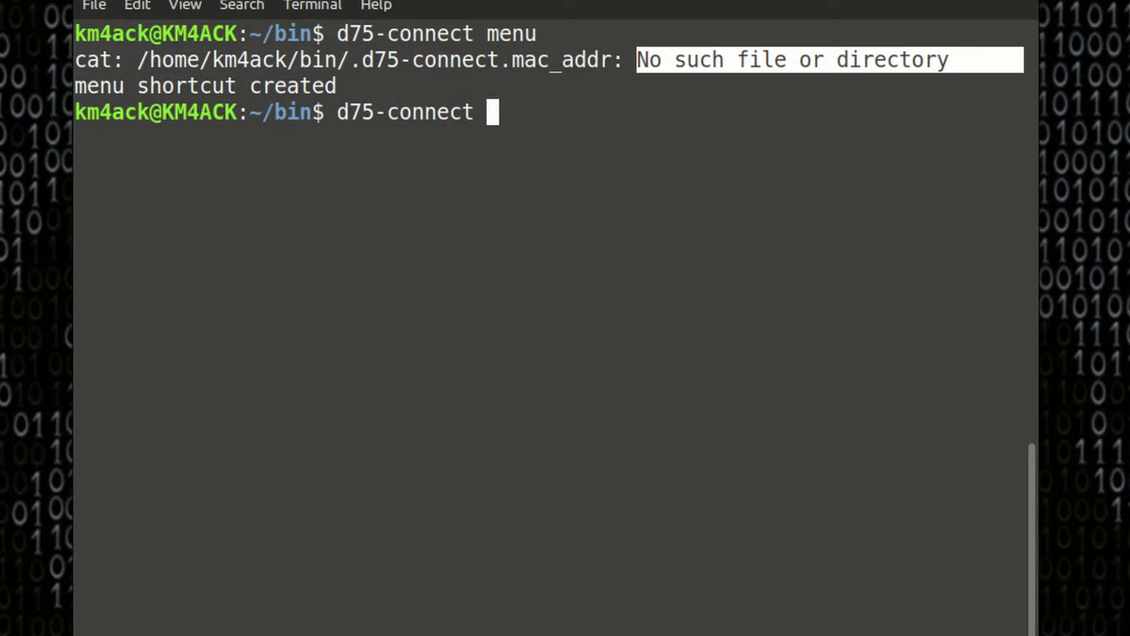
pyautogui.press('BackSpace')
pyautogui.press('BackSpace')
pyautogui.press('BackSpace')
pyautogui.press('BackSpace')
pyautogui.press('BackSpace')
pyautogui.press('BackSpace')
pyautogui.press('BackSpace')
pyautogui.press('BackSpace')
pyautogui.press('BackSpace')
pyautogui.press('BackSpace')
pyautogui.press('BackSpace')
pyautogui.press('BackSpace')
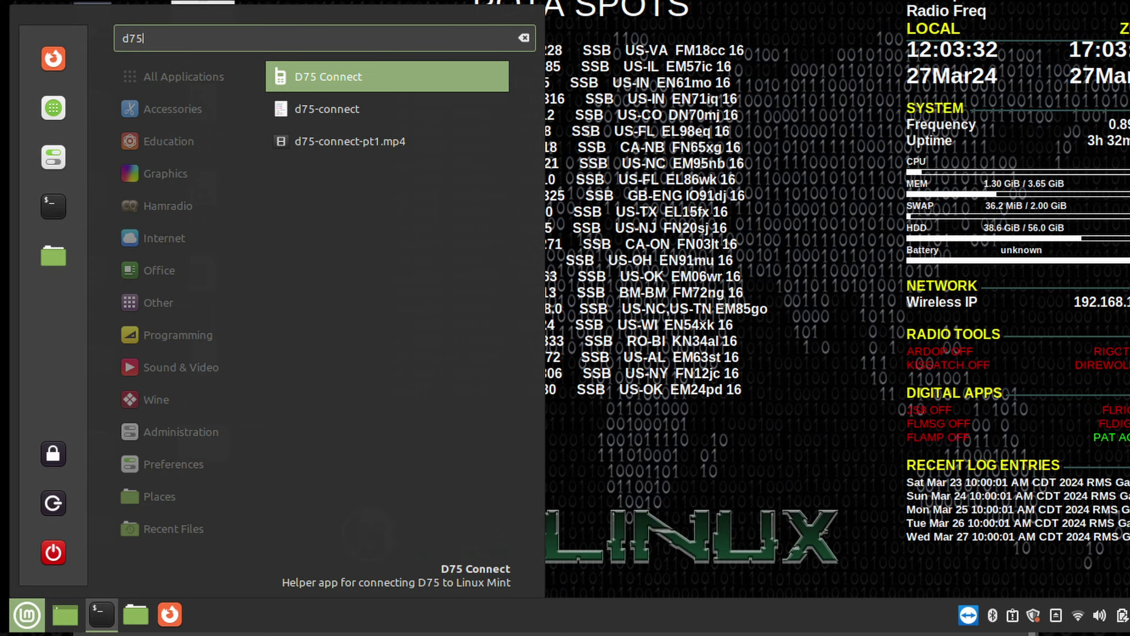
# Launch D75 Connect from the menu search, dismiss 'No Device Defined', and move the window up
pyautogui.press('Return')
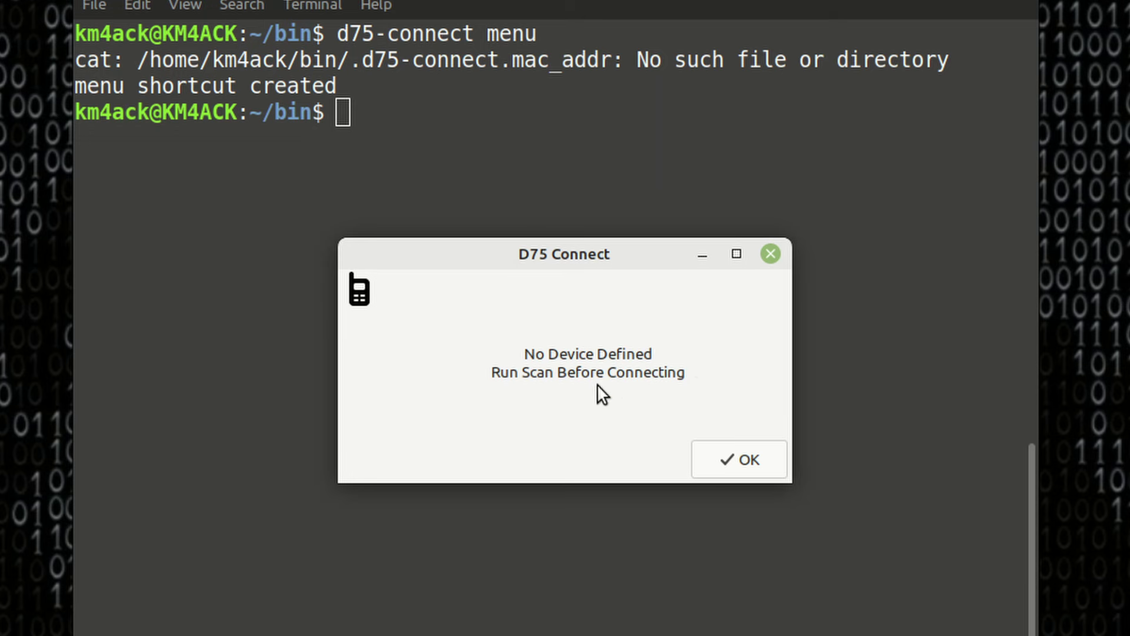
pyautogui.click(758, 468)
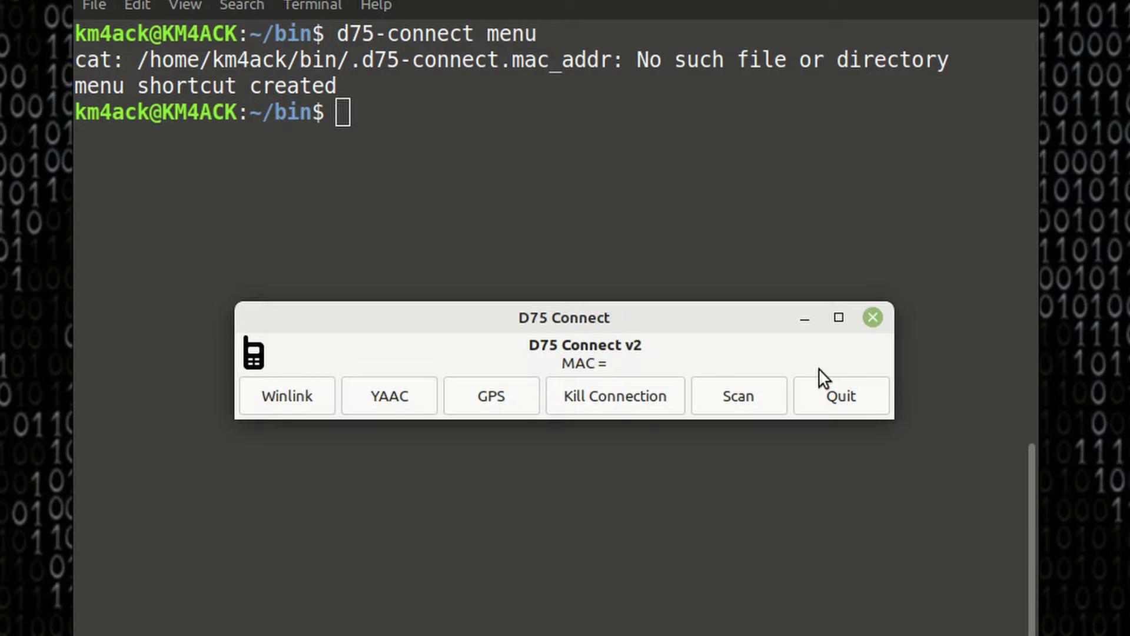
pyautogui.moveTo(672, 311); pyautogui.dragTo(666, 271)
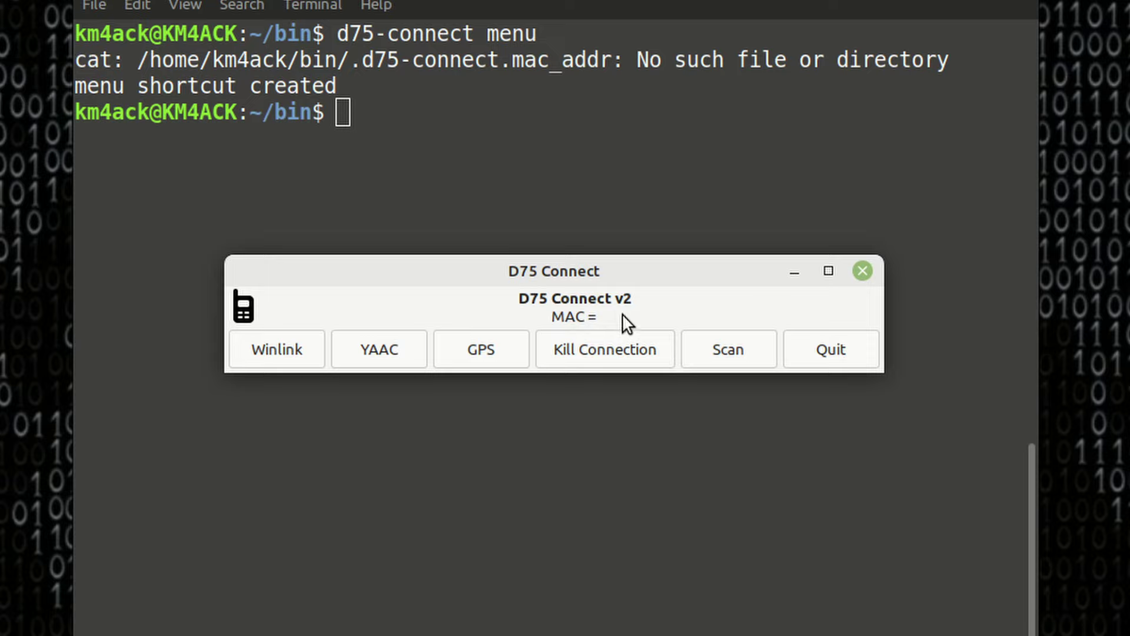
# Scan over Bluetooth with the radio in pairing mode and choose the TH-D75 as the device
pyautogui.click(728, 351)
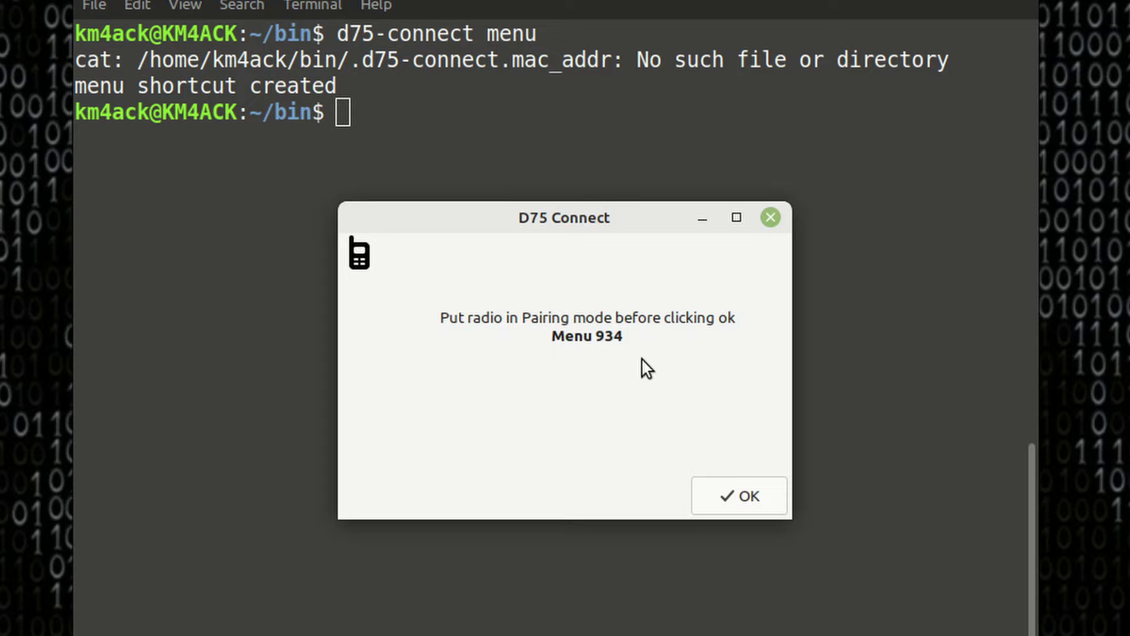
pyautogui.click(751, 496)
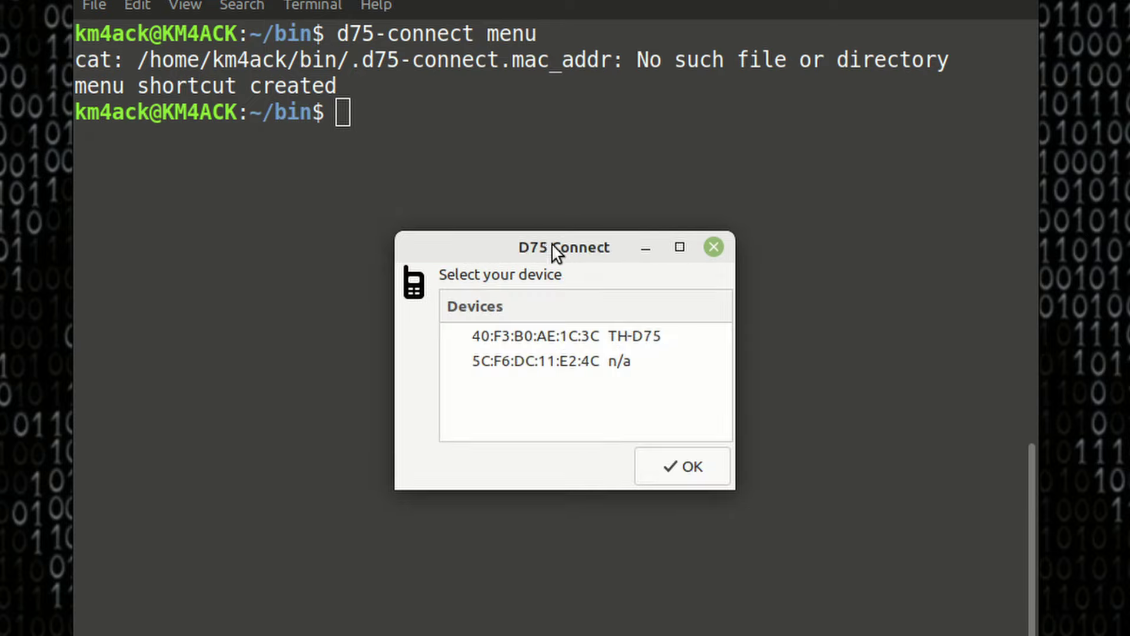
pyautogui.click(541, 335)
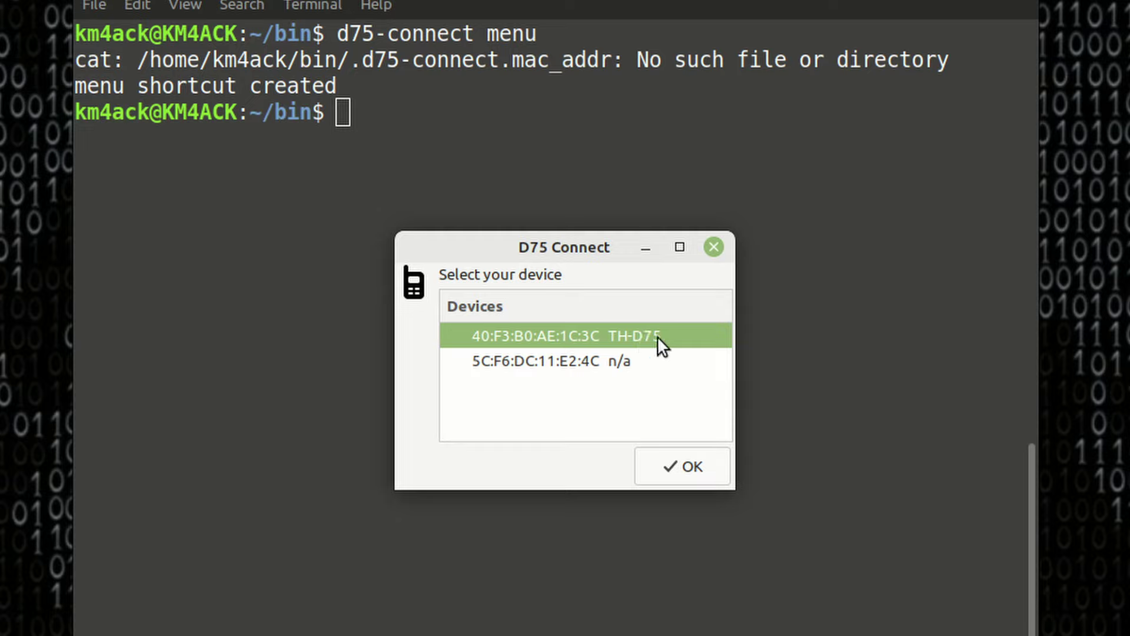
pyautogui.click(693, 467)
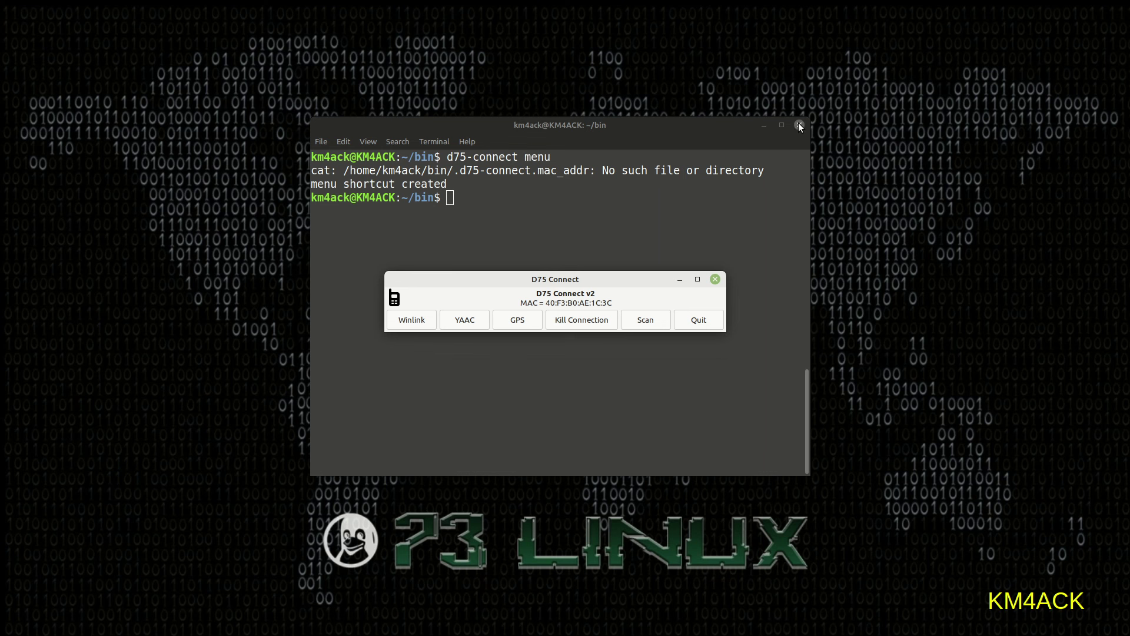
# Close the terminal and start the GPS link, confirming Bluetooth is on and TNC off
pyautogui.click(799, 125)
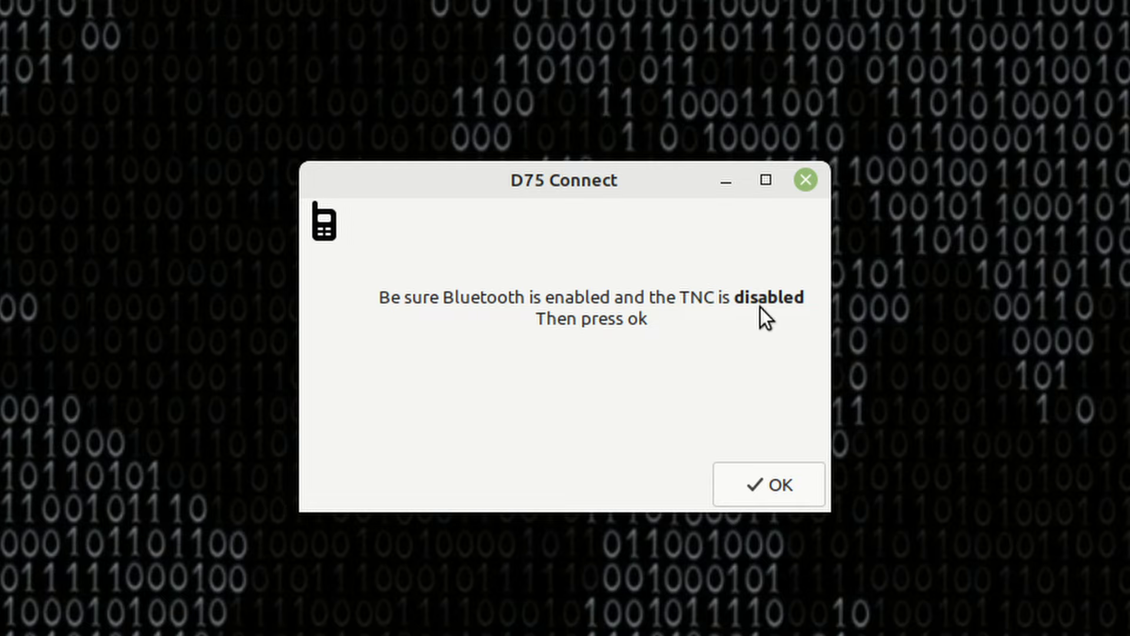
pyautogui.click(762, 484)
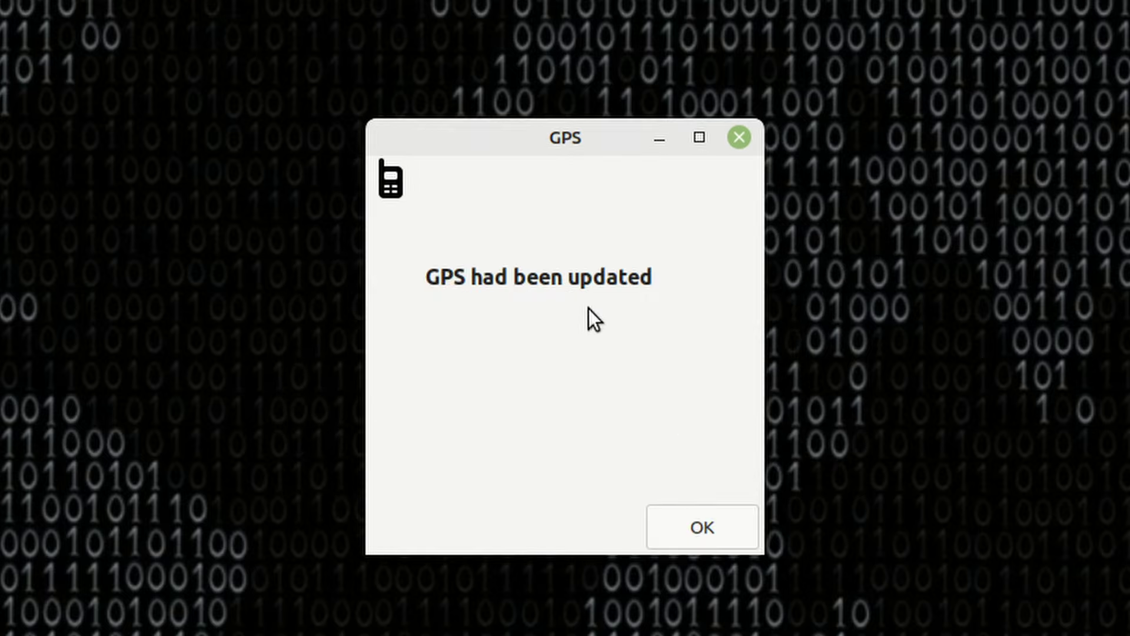
# Dismiss the GPS notice, verify a 3D fix in cgps, quit it and minimize the terminal
pyautogui.click(709, 516)
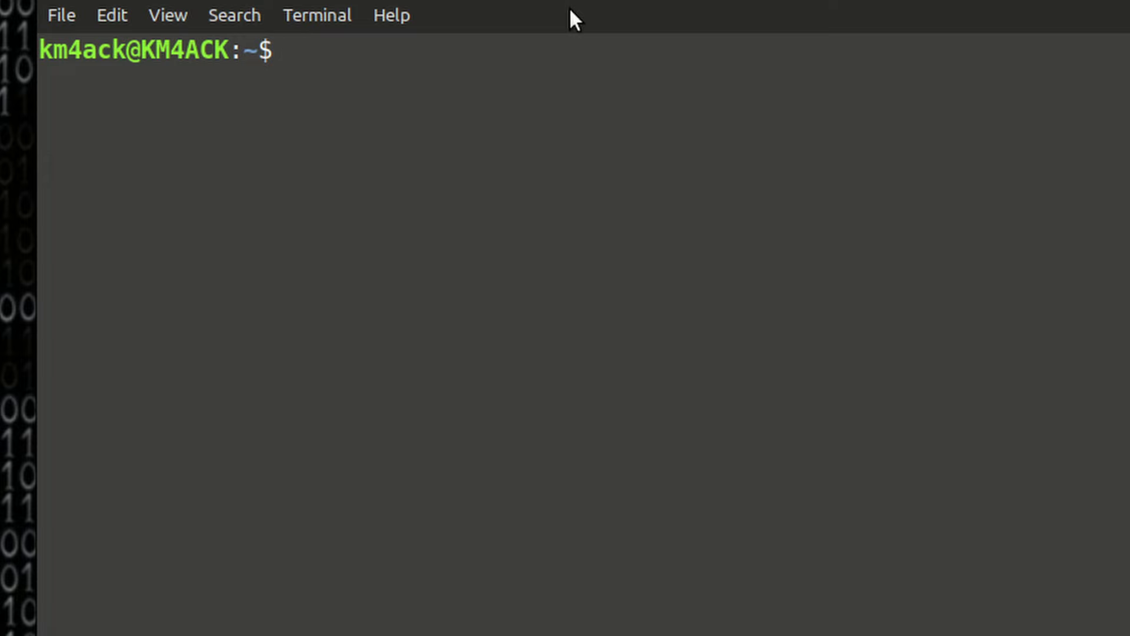
pyautogui.write('cgps')
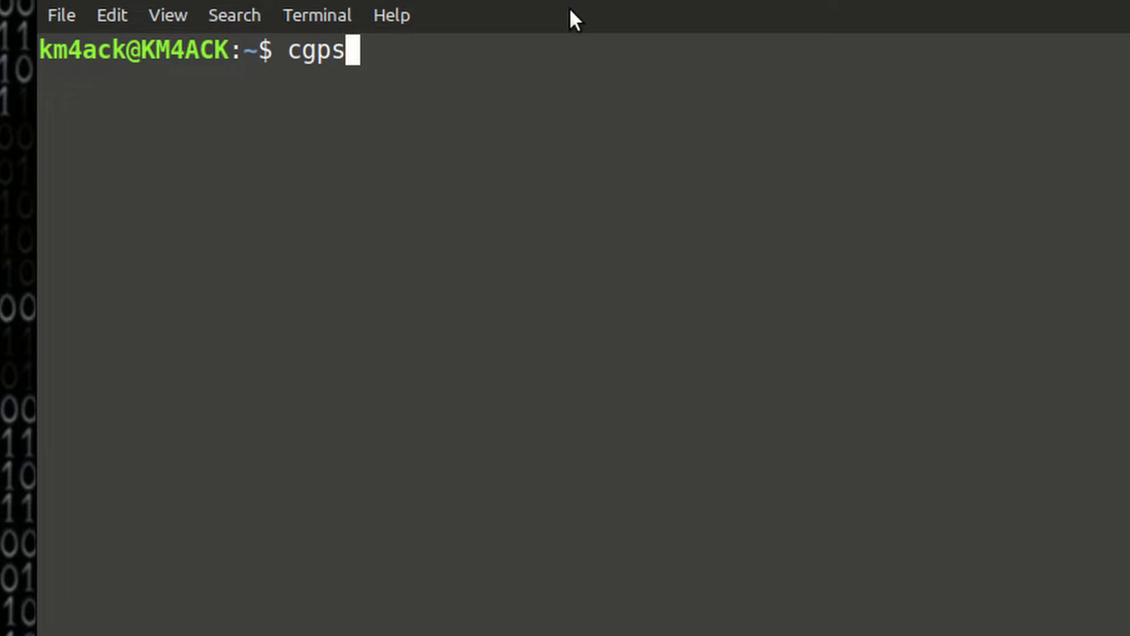
pyautogui.press('Return')
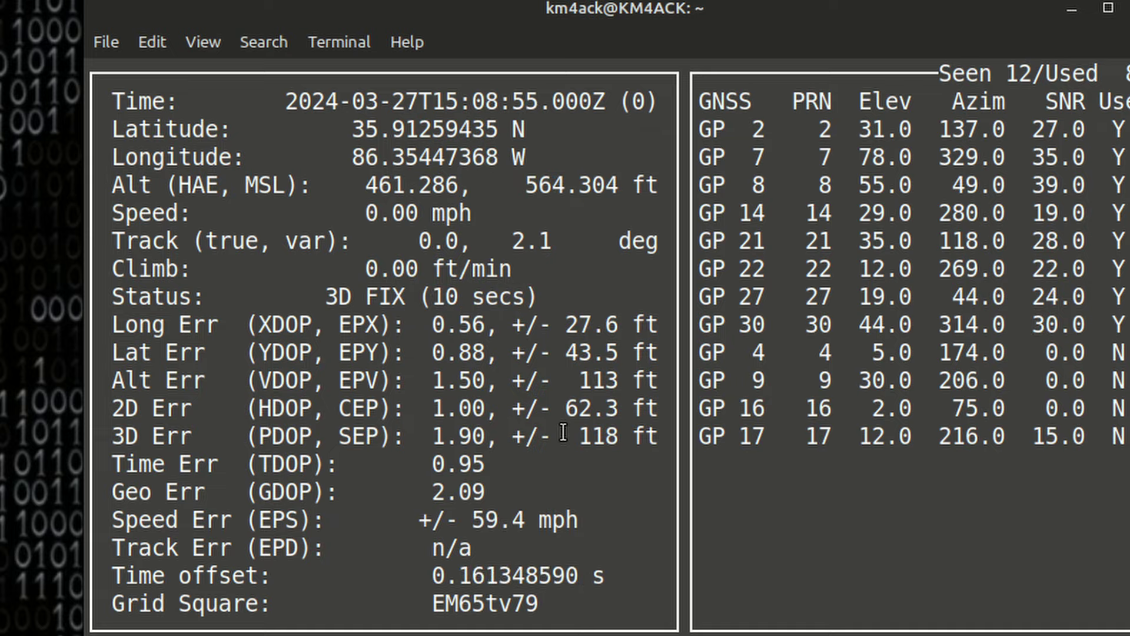
pyautogui.press('q')
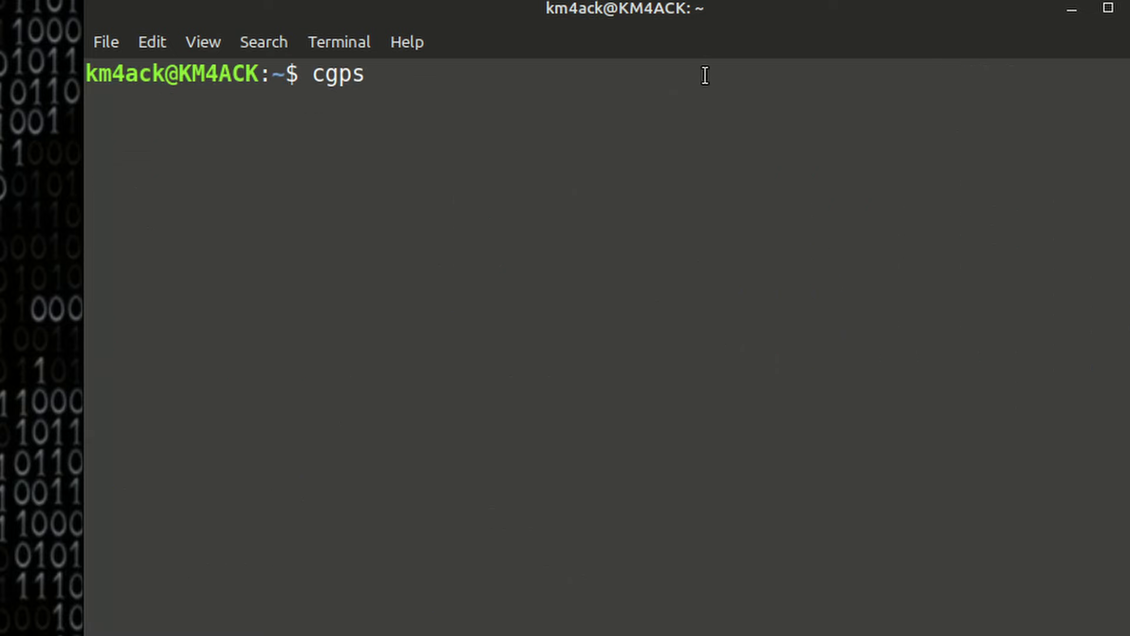
pyautogui.click(1072, 9)
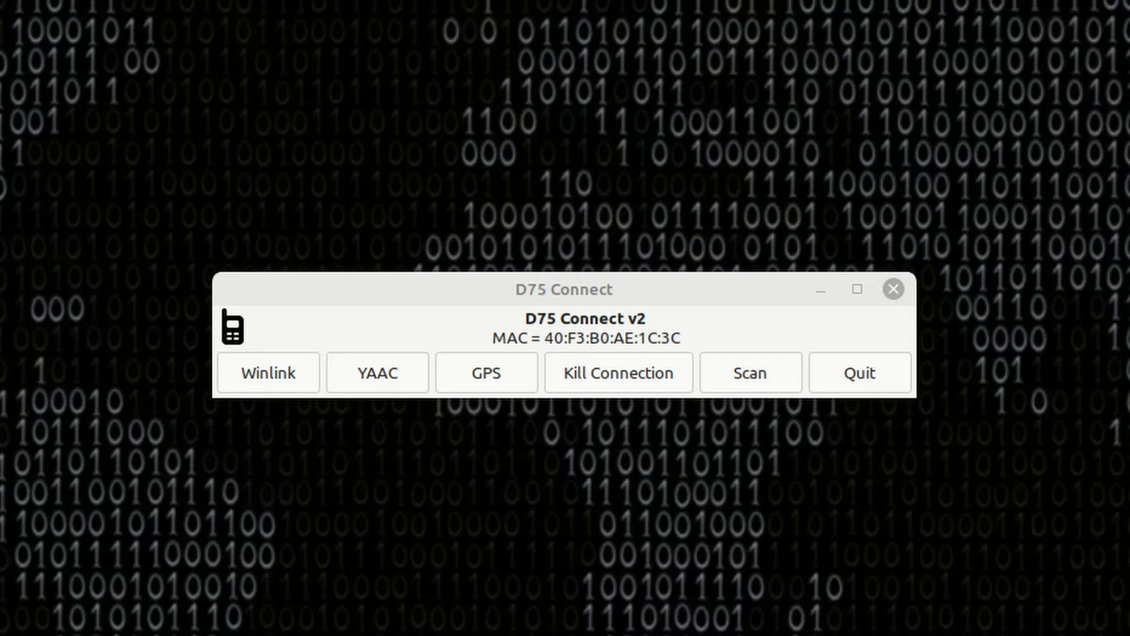
# Kill the GPS connection to the radio and reposition the D75 Connect window
pyautogui.click(609, 372)
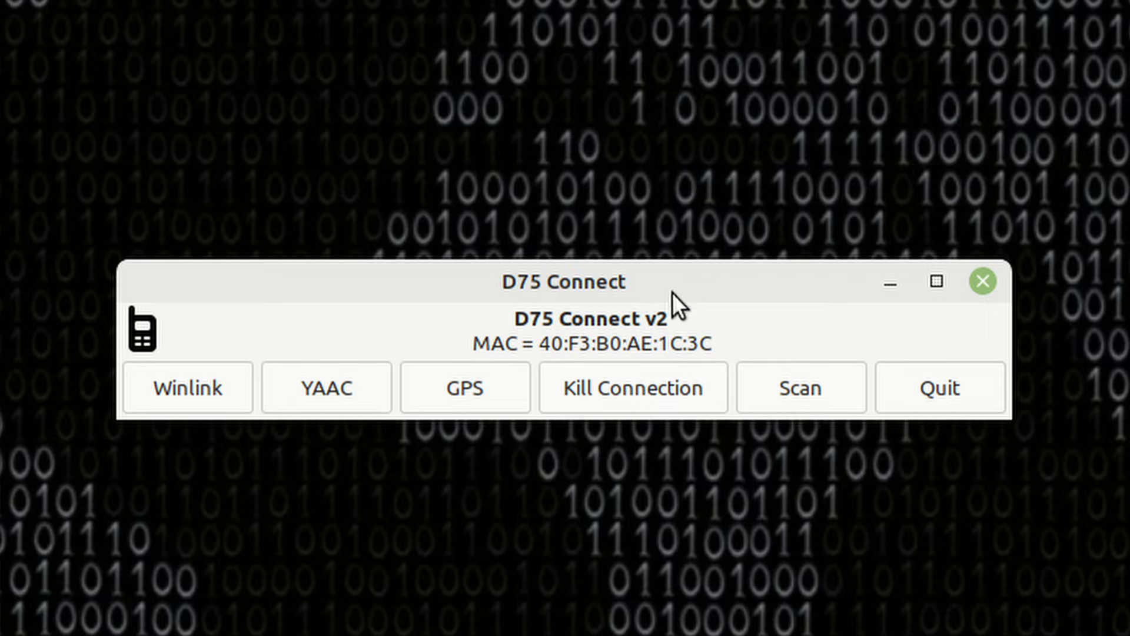
pyautogui.moveTo(682, 288); pyautogui.dragTo(644, 271)
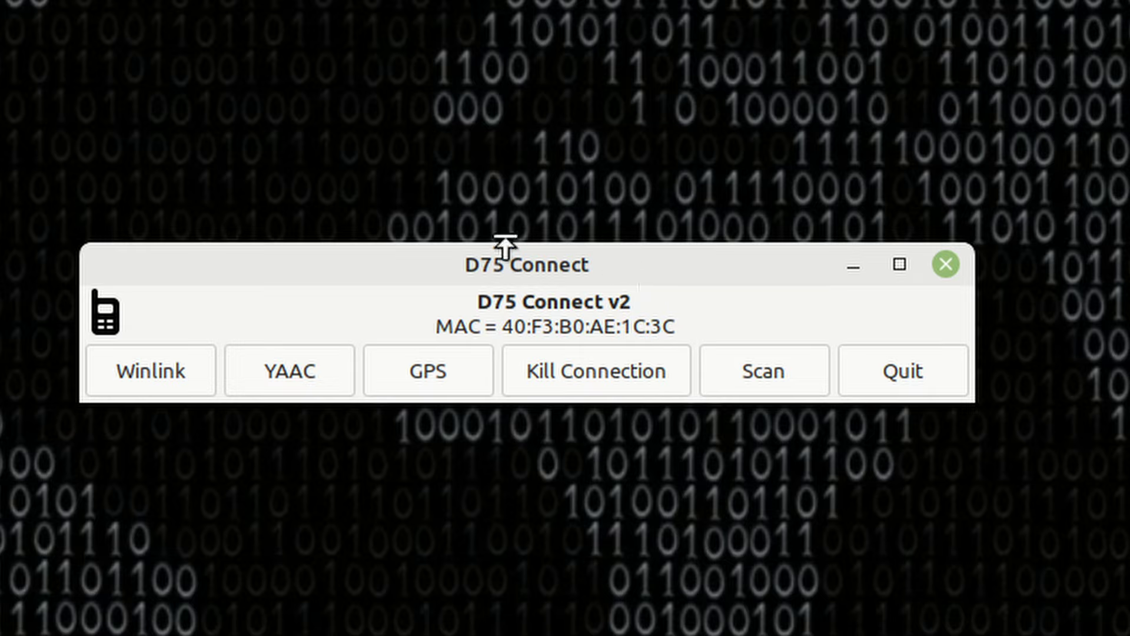
pyautogui.click(292, 371)
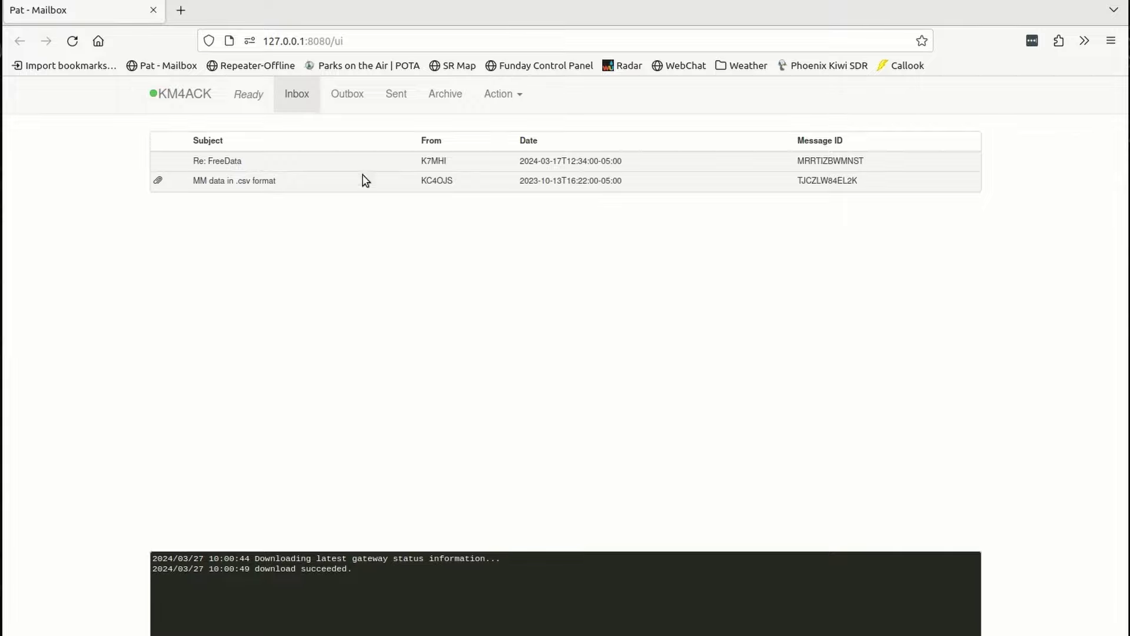
# Connect over AX.25+linux to target WC4EOC-8 and let the session deliver new messages
pyautogui.click(249, 96)
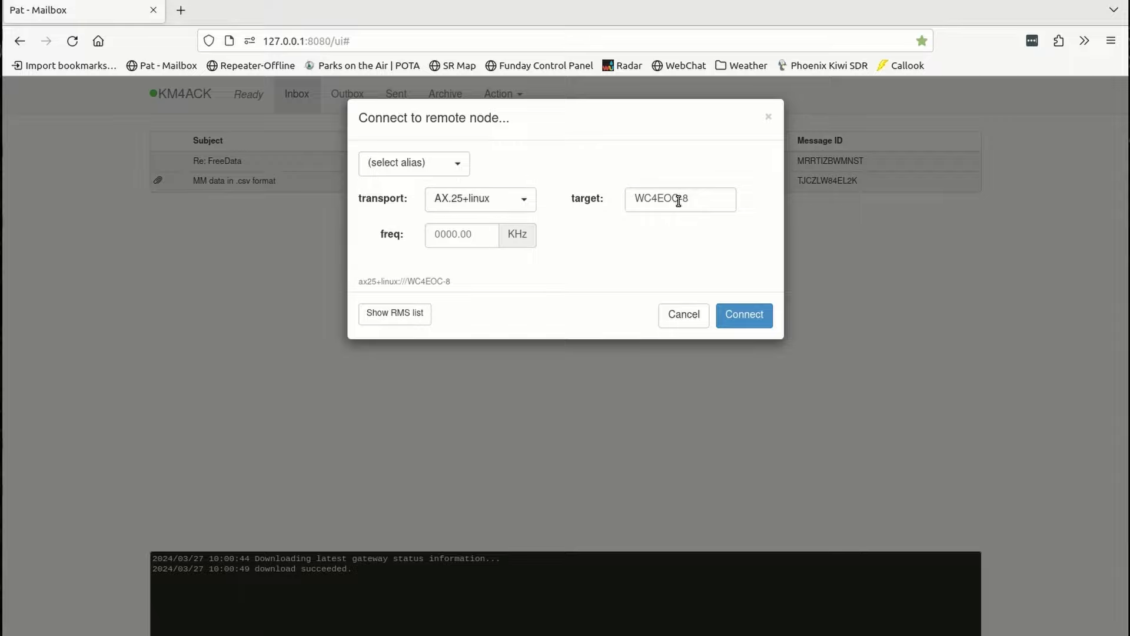
pyautogui.click(717, 201)
pyautogui.moveTo(716, 201); pyautogui.dragTo(601, 196)
pyautogui.click(632, 269)
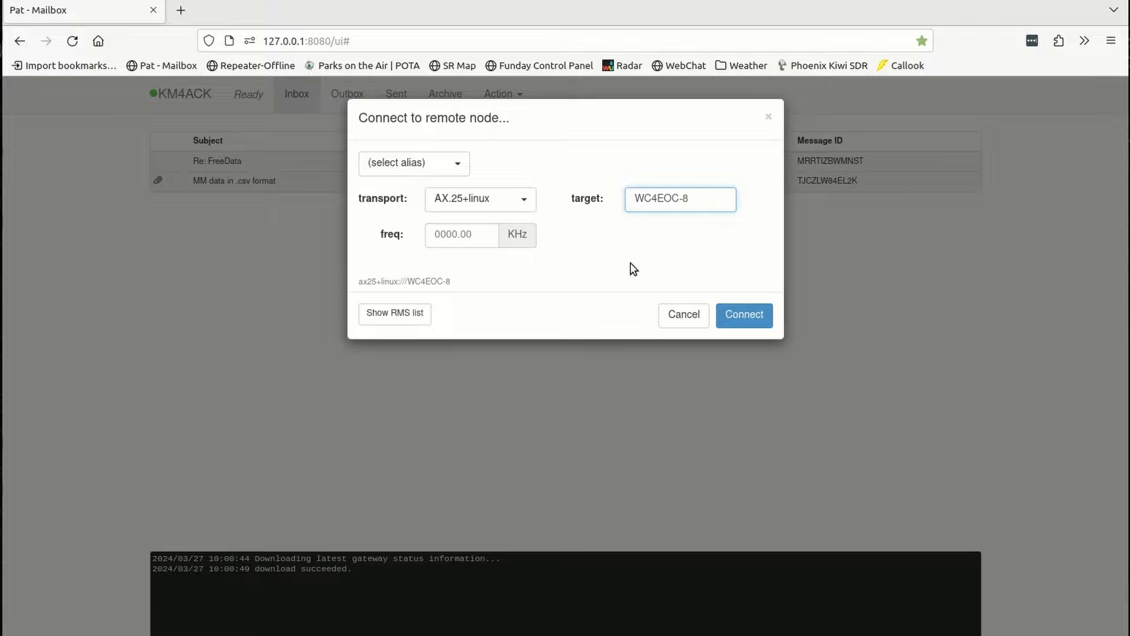
pyautogui.click(740, 319)
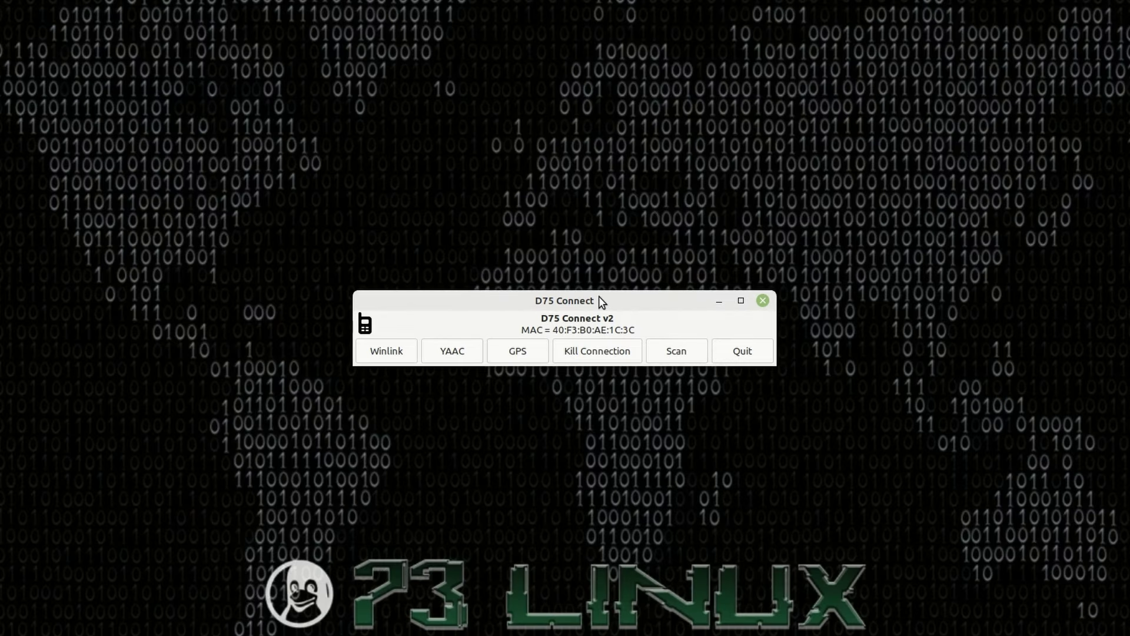
# Kill the D75 Connect radio connection, leaving the main window open with the TH-D75 MAC address
pyautogui.click(582, 353)
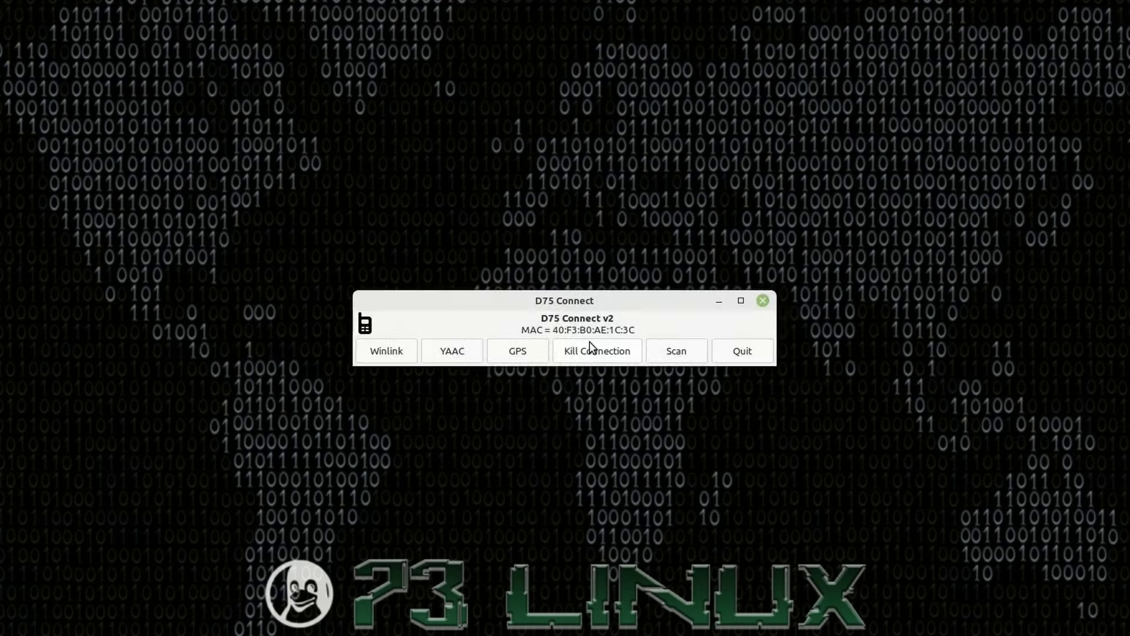